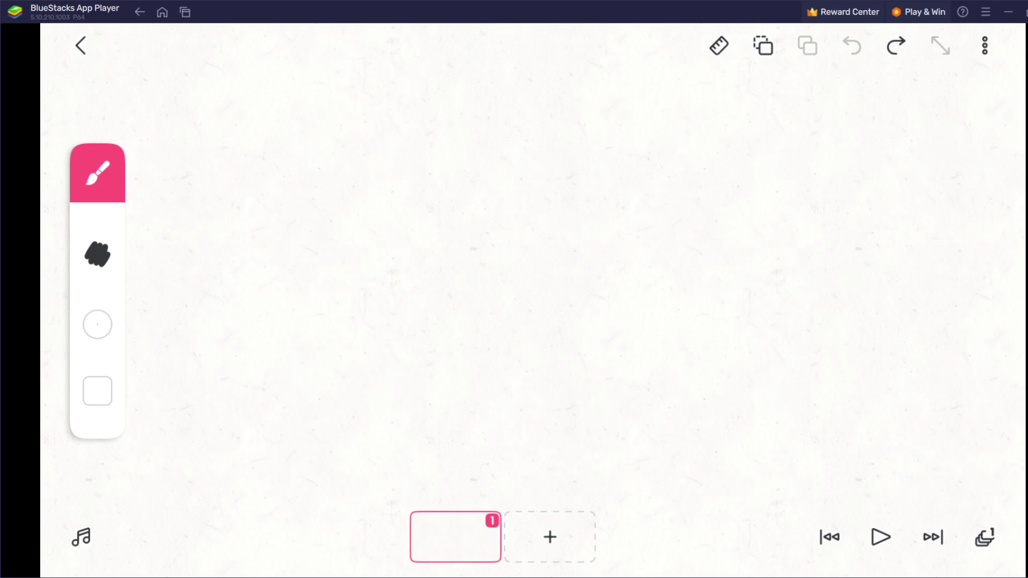
# - Set the brush colour to pure black in the colour picker
pyautogui.click(97, 391)
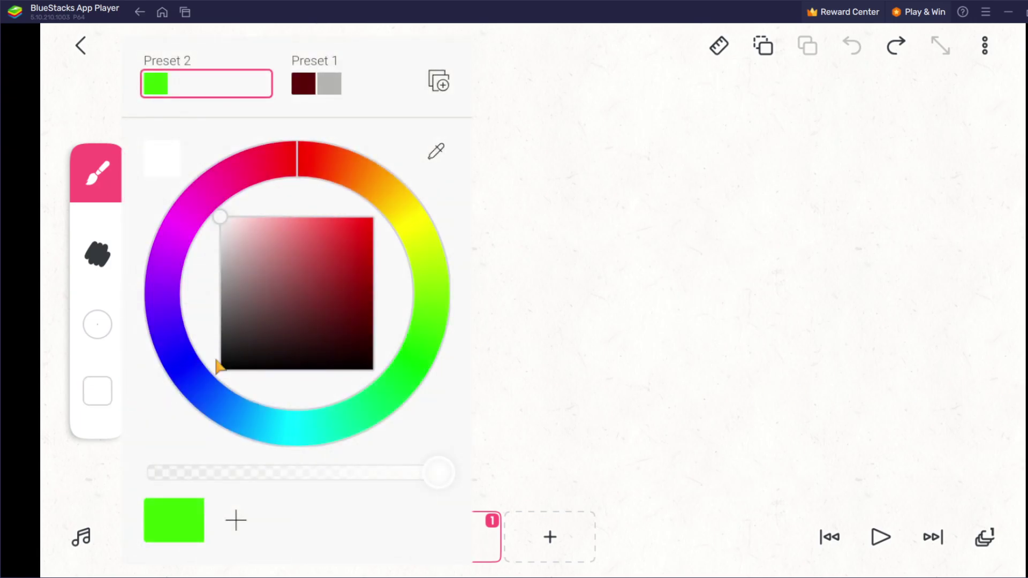
pyautogui.moveTo(225, 368); pyautogui.dragTo(427, 442)
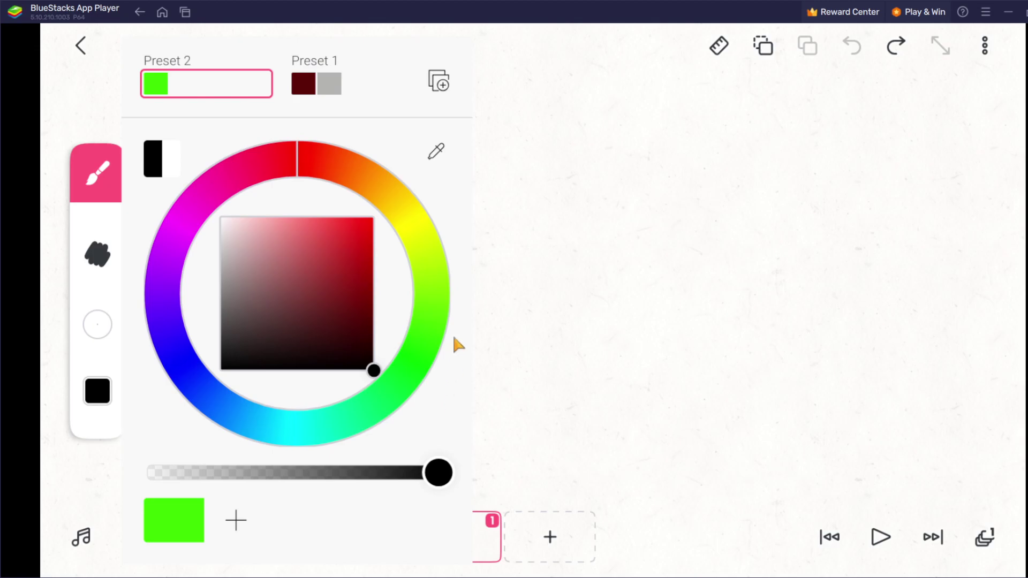
pyautogui.click(489, 332)
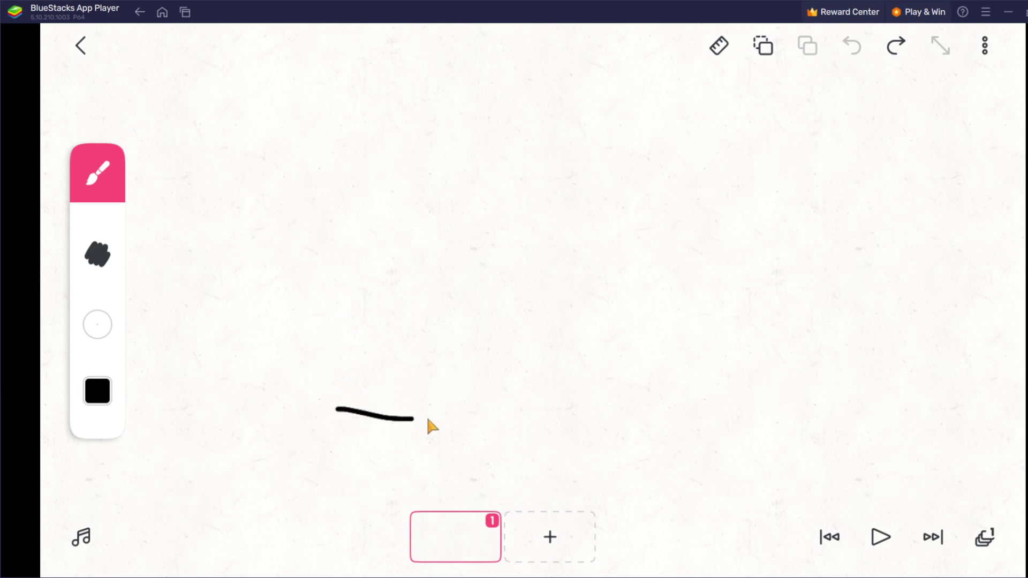
# - Undo the test stroke and draw a straight horizontal line using the line ruler
pyautogui.click(851, 46)
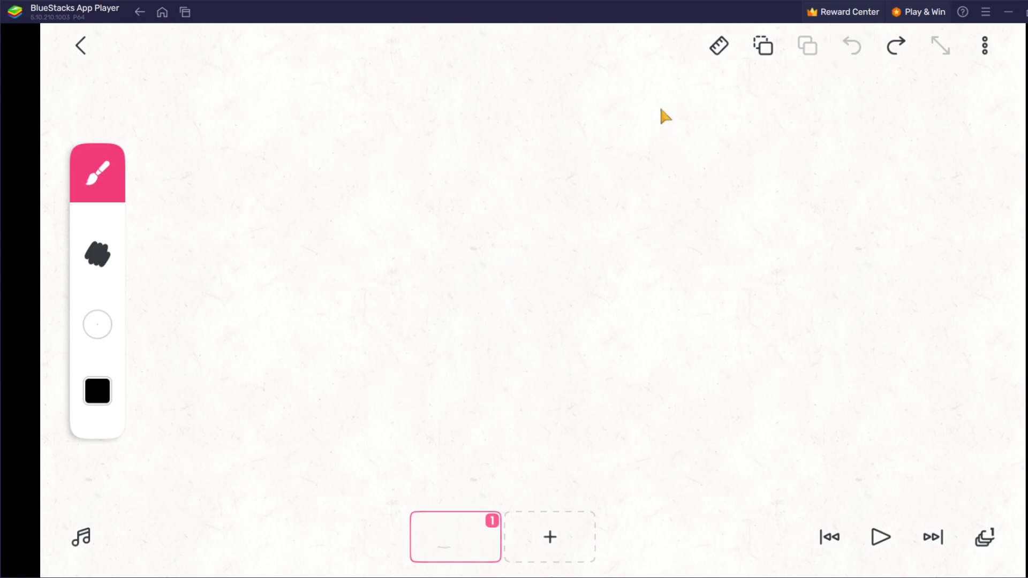
pyautogui.click(720, 47)
pyautogui.moveTo(567, 389); pyautogui.dragTo(427, 401)
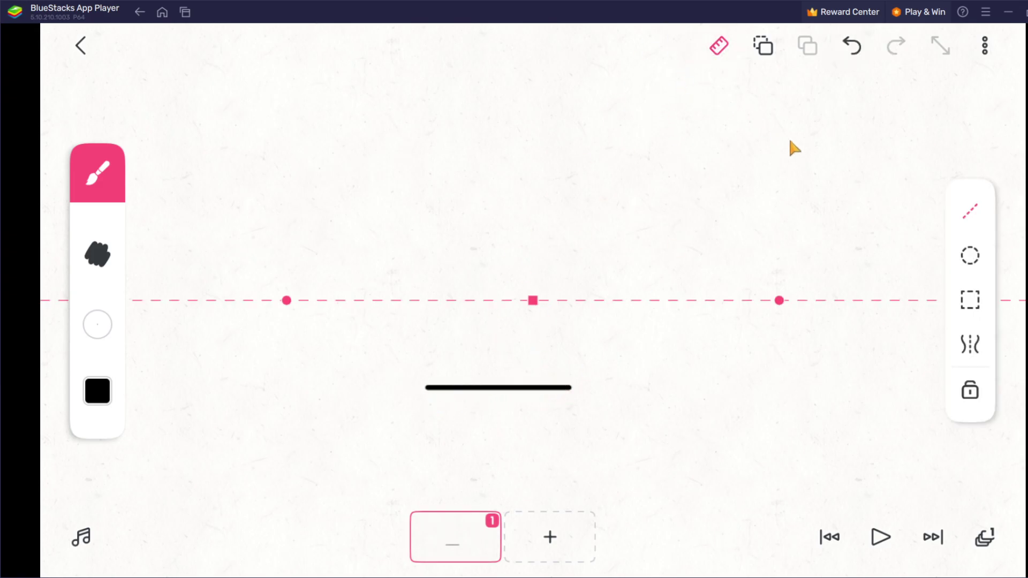
# - Discard the circle-guide strokes, turn the ruler off, and draw a vertical line up from the left end
pyautogui.click(982, 259)
pyautogui.moveTo(550, 137)
pyautogui.mouseDown()
pyautogui.moveTo(685, 181)
pyautogui.moveTo(767, 273)
pyautogui.moveTo(691, 350)
pyautogui.moveTo(353, 206)
pyautogui.mouseUp()
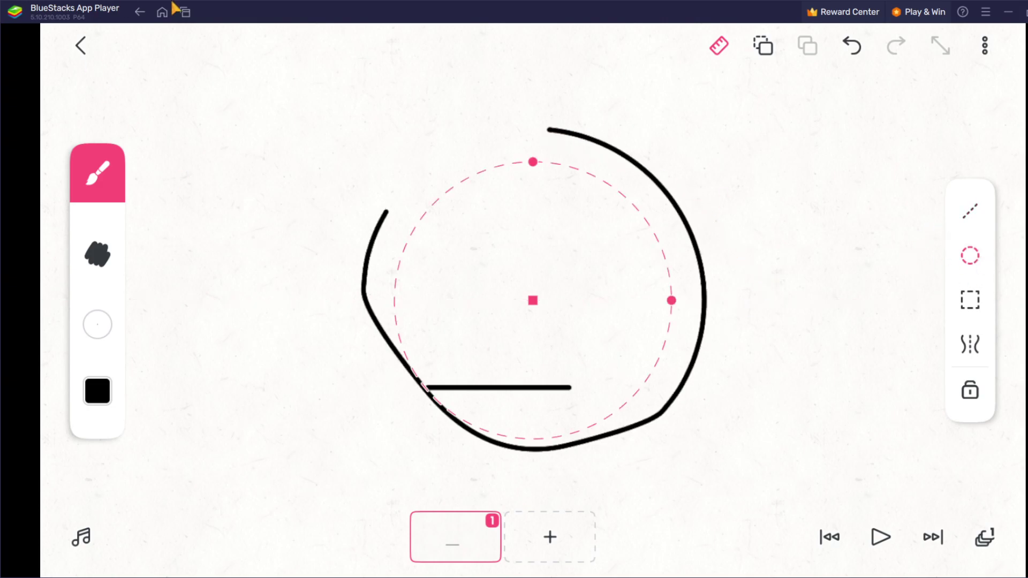
pyautogui.moveTo(174, 7)
pyautogui.mouseDown()
pyautogui.moveTo(535, 32)
pyautogui.moveTo(782, 156)
pyautogui.moveTo(756, 418)
pyautogui.mouseUp()
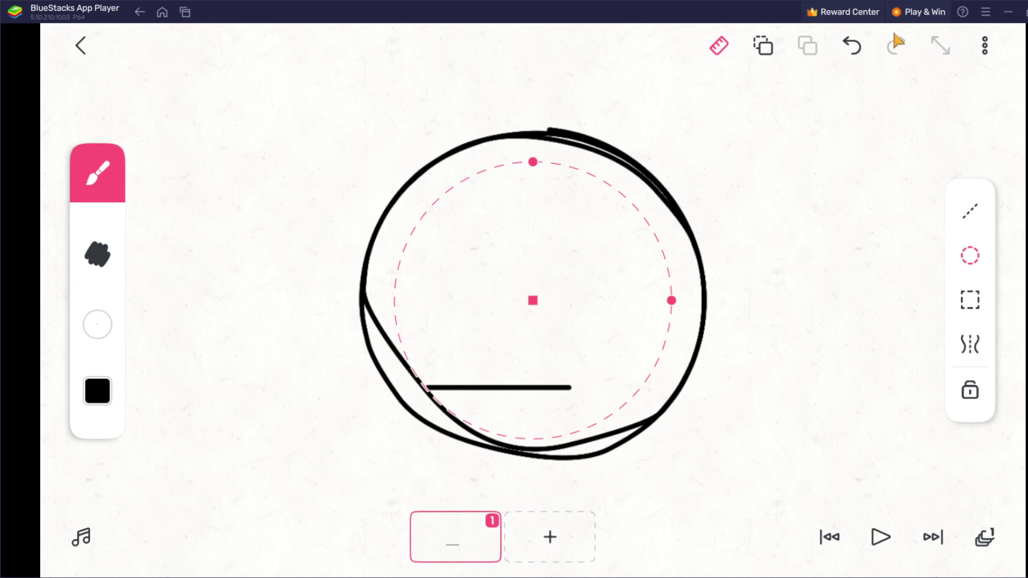
pyautogui.click(852, 46)
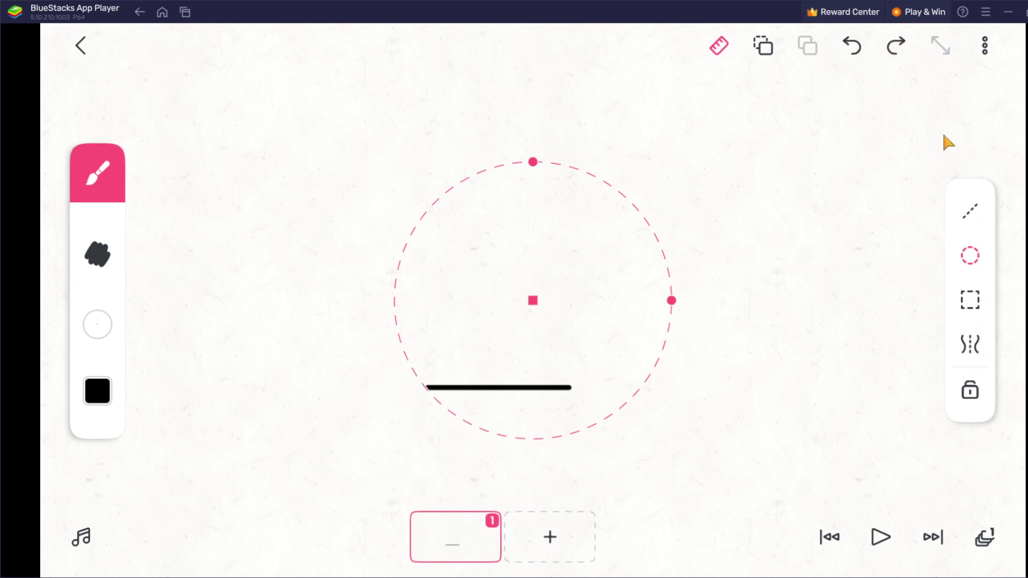
pyautogui.click(851, 45)
pyautogui.click(895, 46)
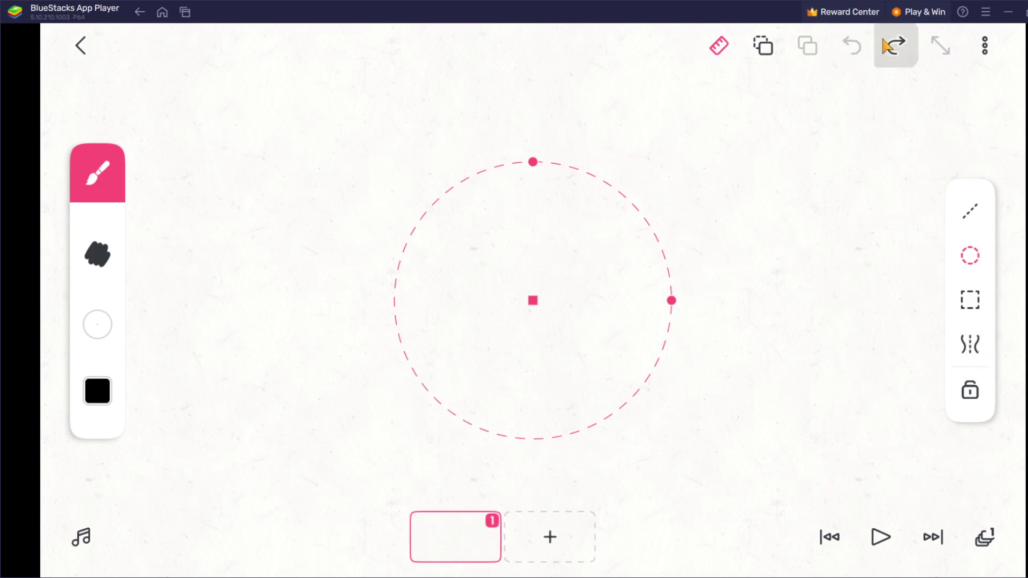
pyautogui.click(720, 46)
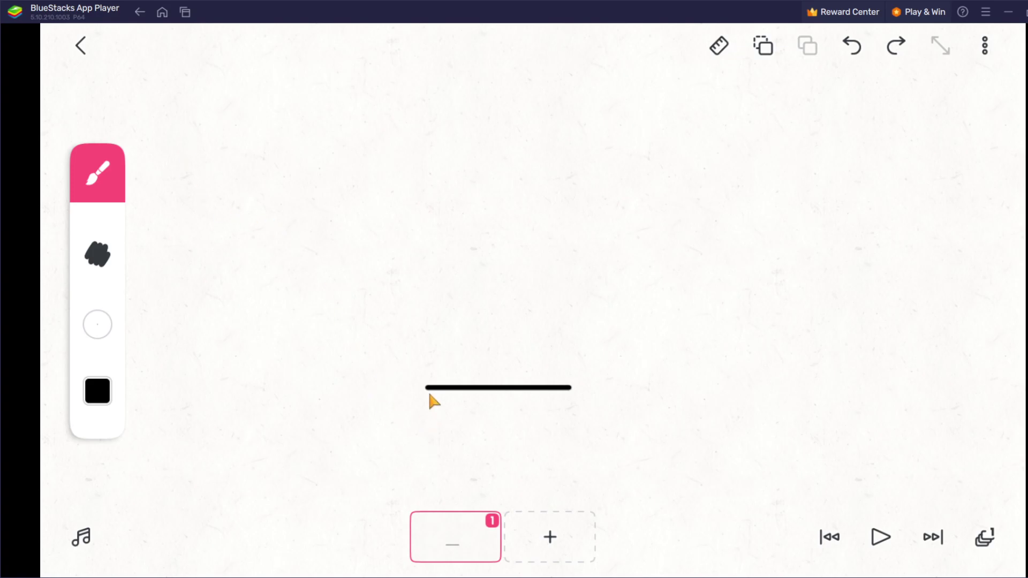
pyautogui.moveTo(428, 388); pyautogui.dragTo(428, 240)
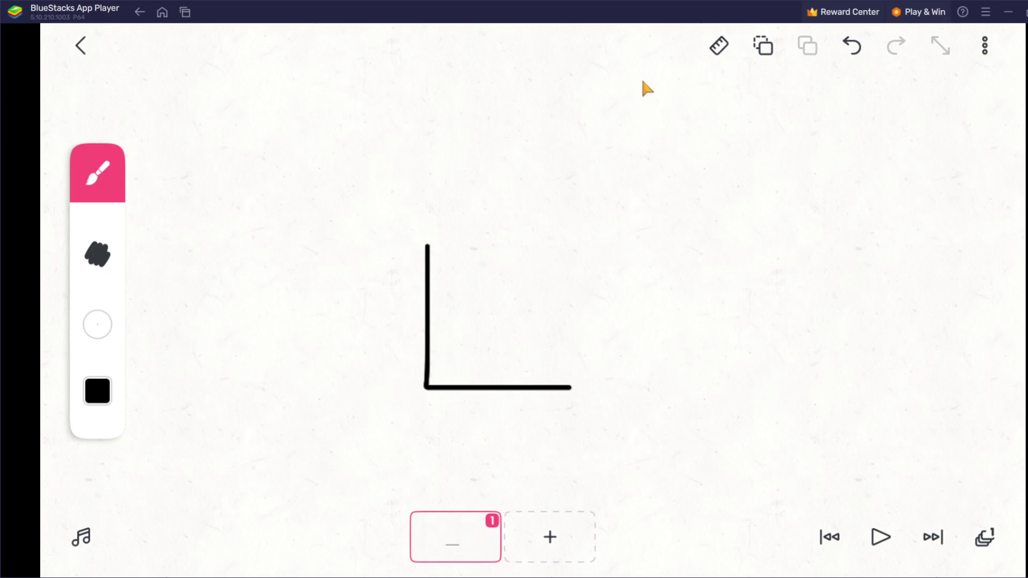
# - With the straight-line ruler, draw the square's top edge extending right from the vertical line
pyautogui.click(719, 46)
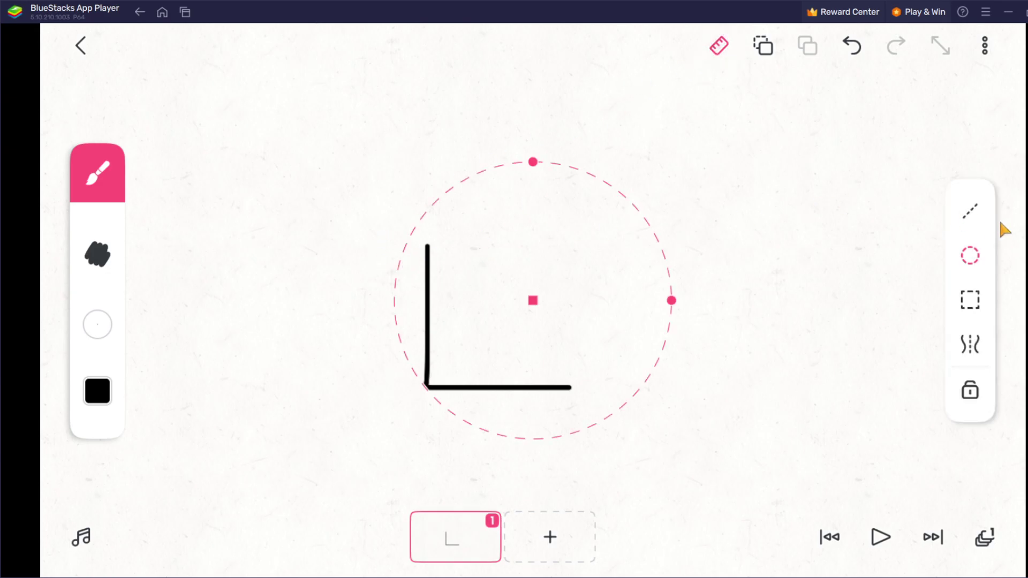
pyautogui.click(970, 211)
pyautogui.moveTo(760, 231); pyautogui.dragTo(836, 232)
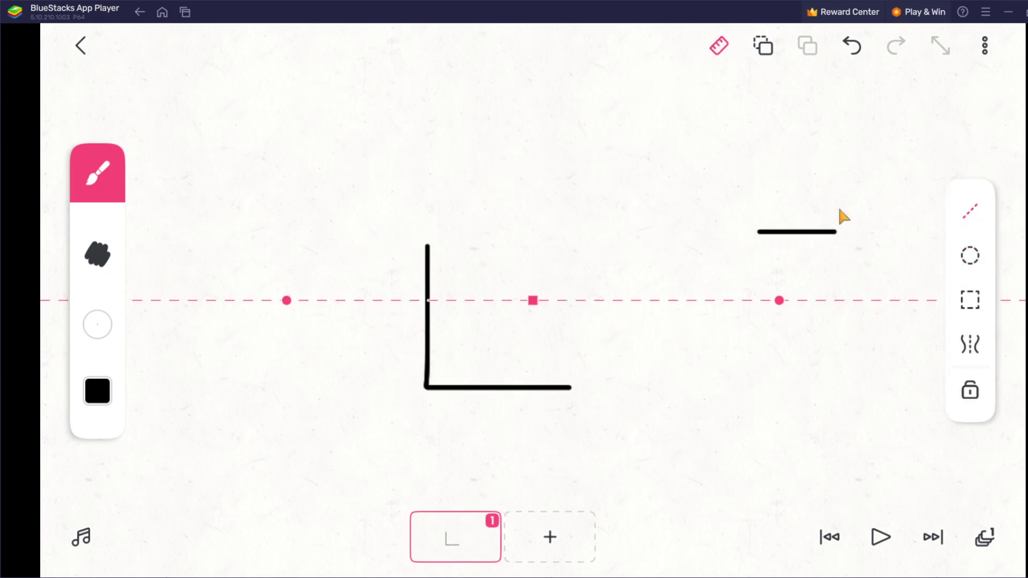
pyautogui.click(851, 46)
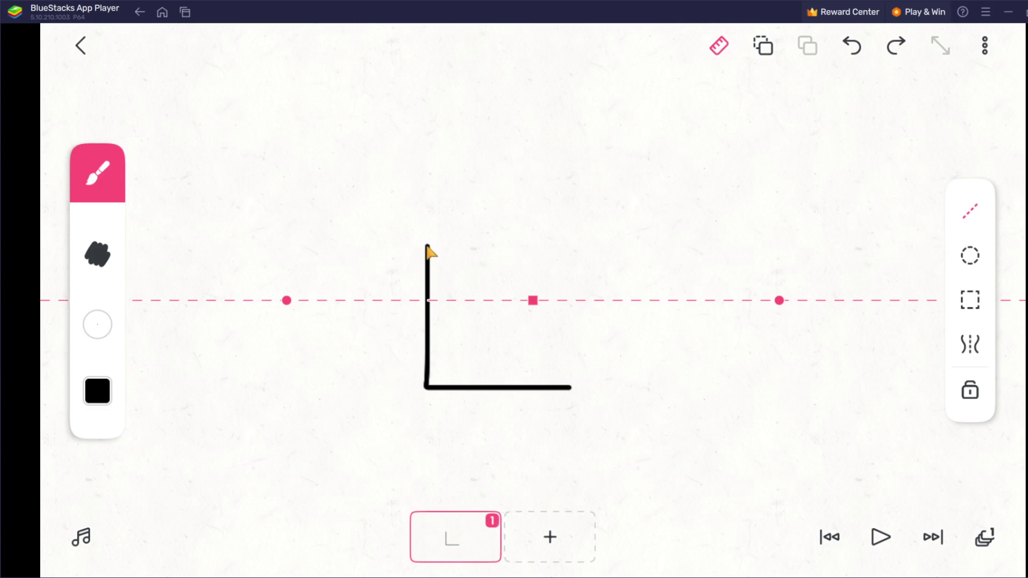
pyautogui.moveTo(426, 245); pyautogui.dragTo(453, 245)
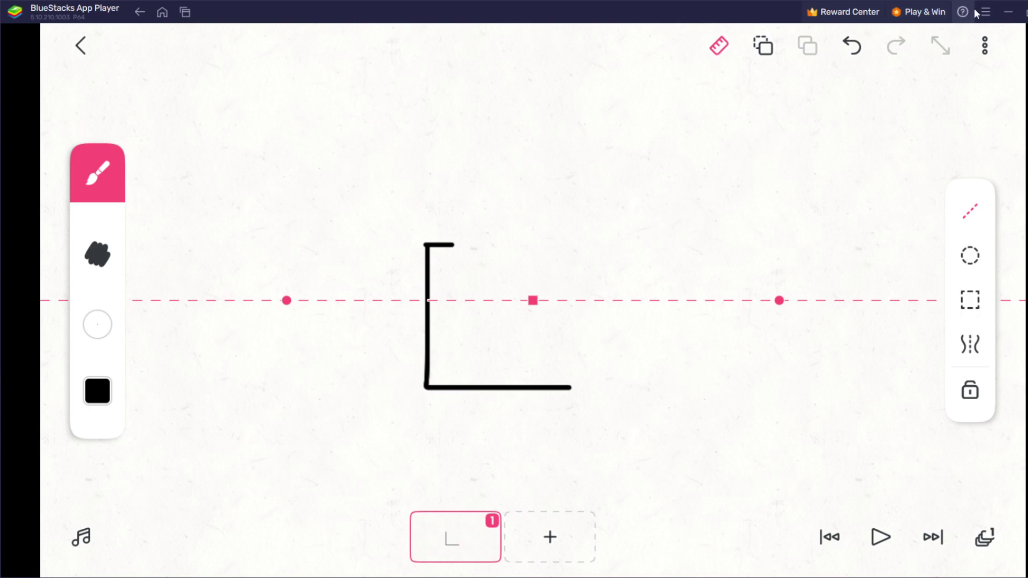
pyautogui.click(863, 45)
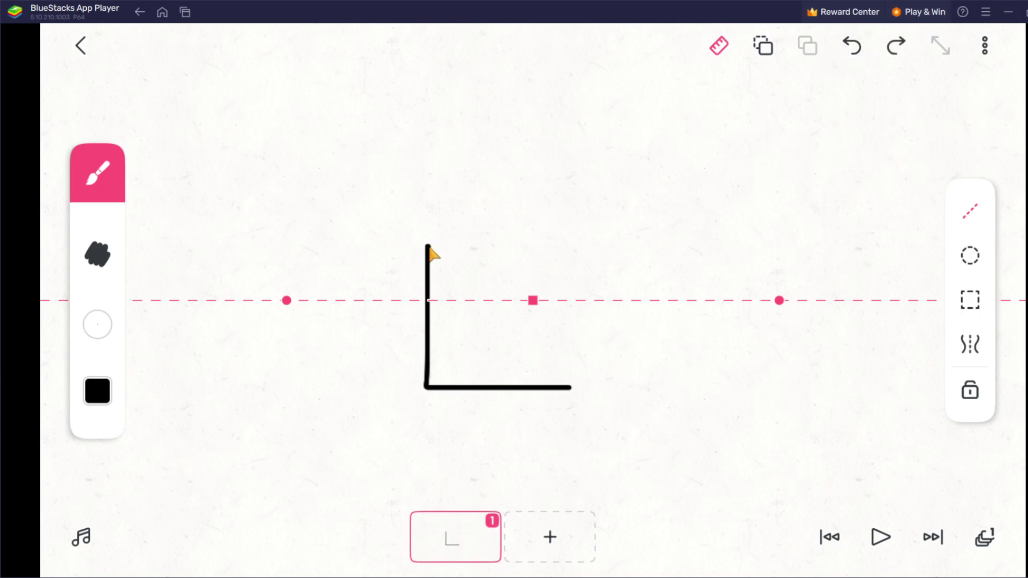
pyautogui.moveTo(427, 245); pyautogui.dragTo(568, 254)
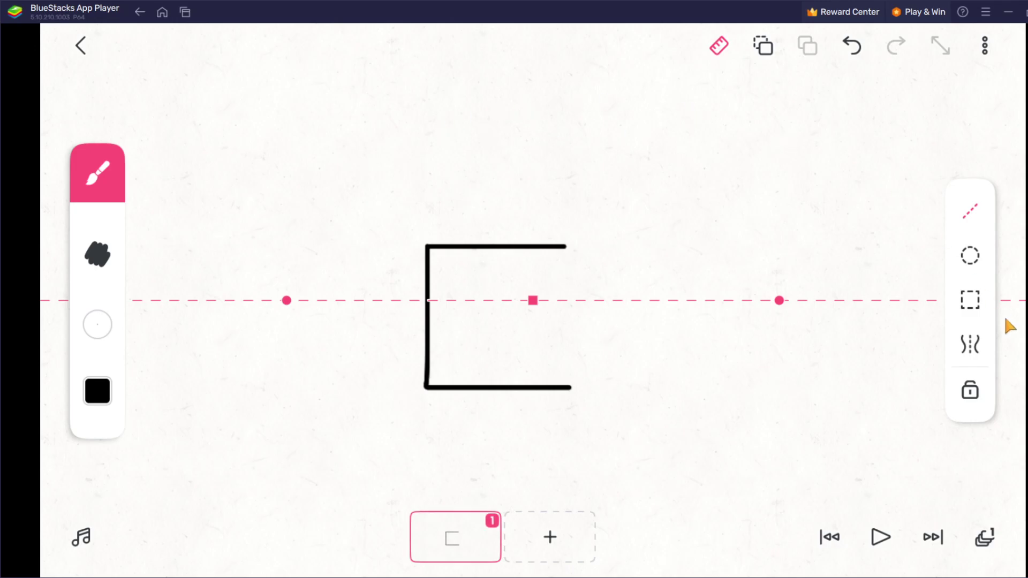
# - Turn the ruler off and redraw the right side down to the bottom corner
pyautogui.click(716, 49)
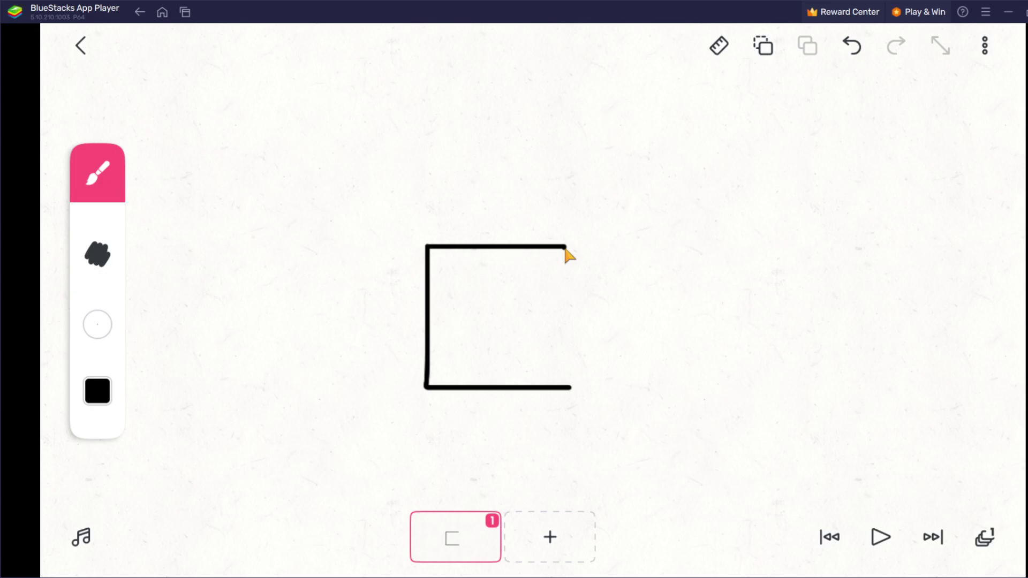
pyautogui.moveTo(569, 333); pyautogui.dragTo(569, 392)
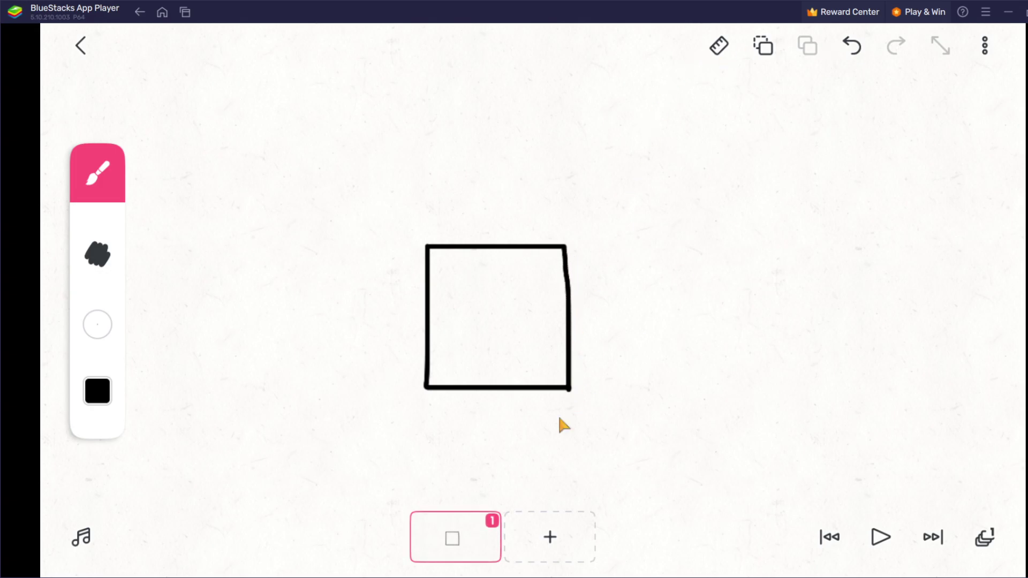
pyautogui.click(852, 49)
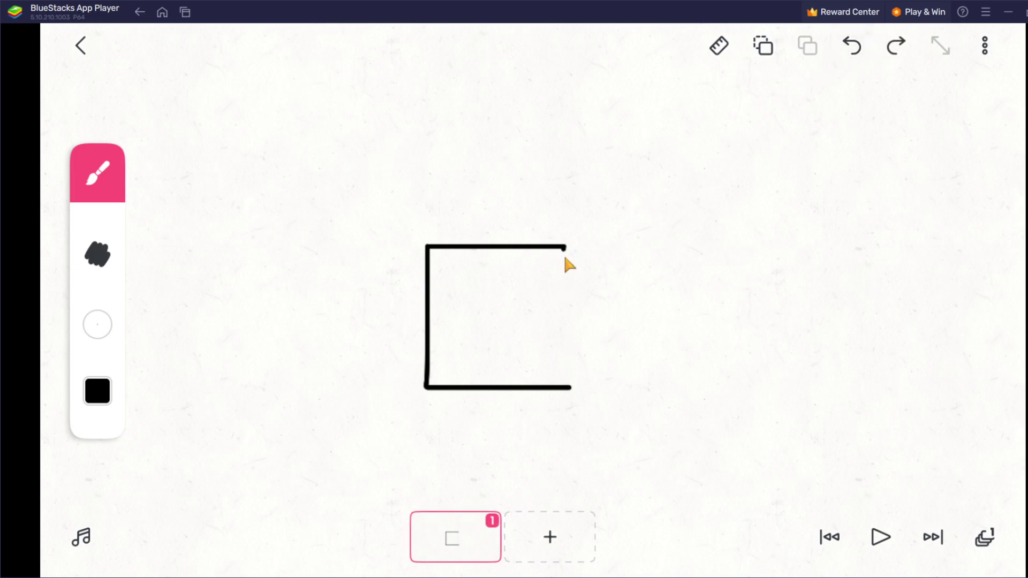
pyautogui.moveTo(565, 320); pyautogui.dragTo(565, 390)
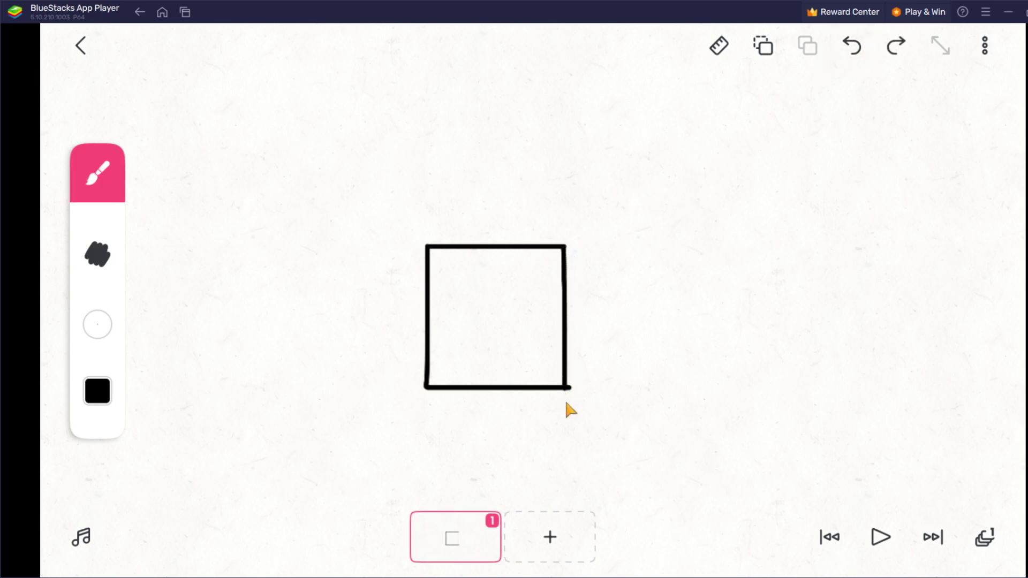
pyautogui.click(851, 45)
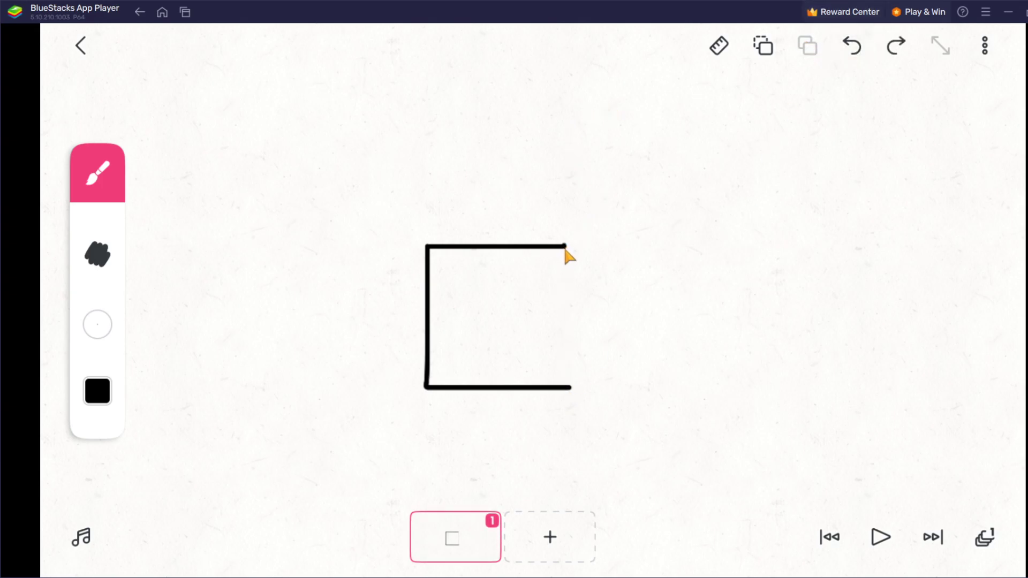
pyautogui.moveTo(565, 317); pyautogui.dragTo(566, 391)
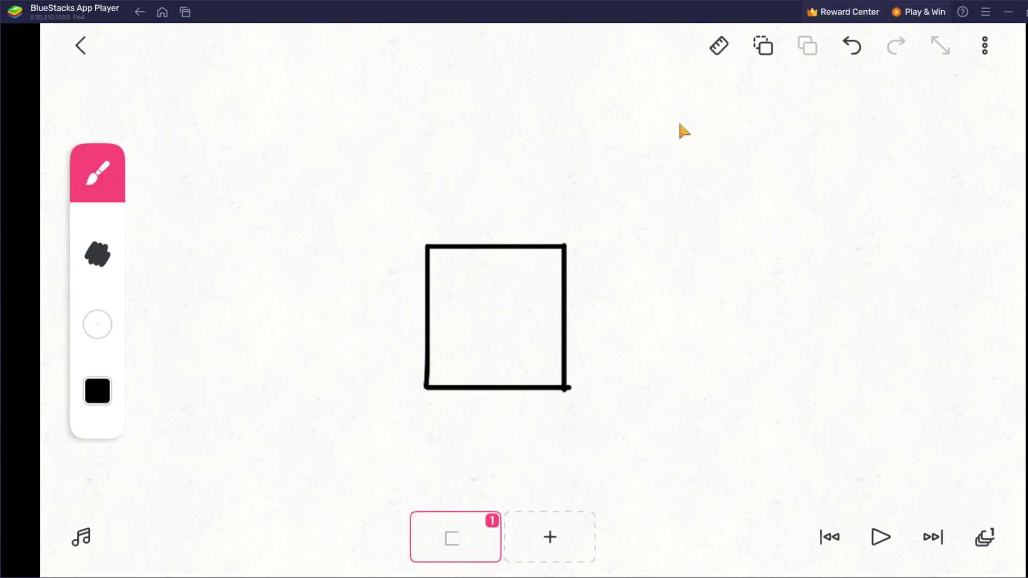
# - Undo the ruled square and redraw it freehand, closing the bottom-right corner
pyautogui.click(852, 45)
pyautogui.click(851, 46)
pyautogui.click(852, 45)
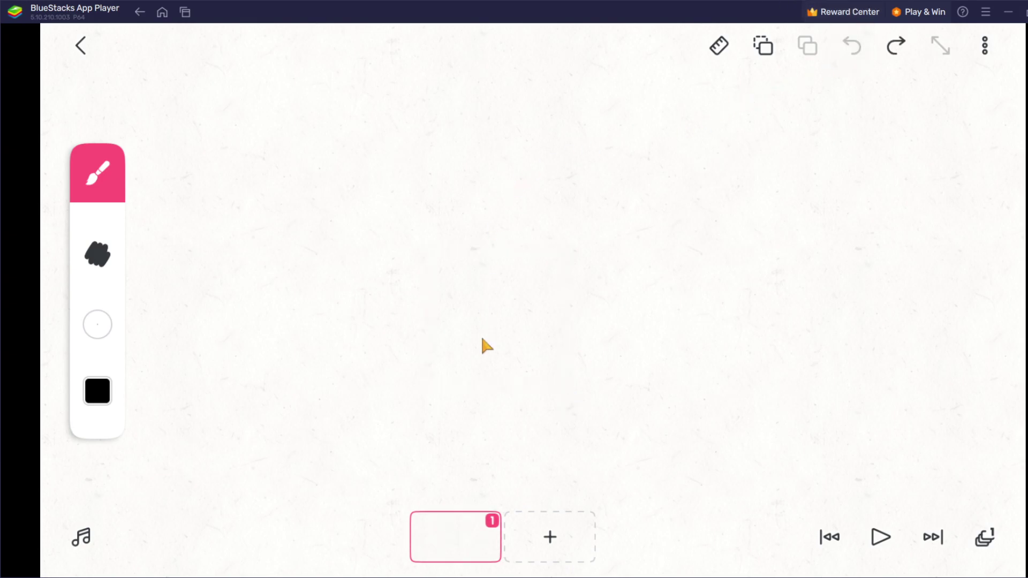
pyautogui.moveTo(496, 393)
pyautogui.mouseDown()
pyautogui.moveTo(411, 394)
pyautogui.moveTo(407, 228)
pyautogui.moveTo(530, 236)
pyautogui.moveTo(538, 360)
pyautogui.mouseUp()
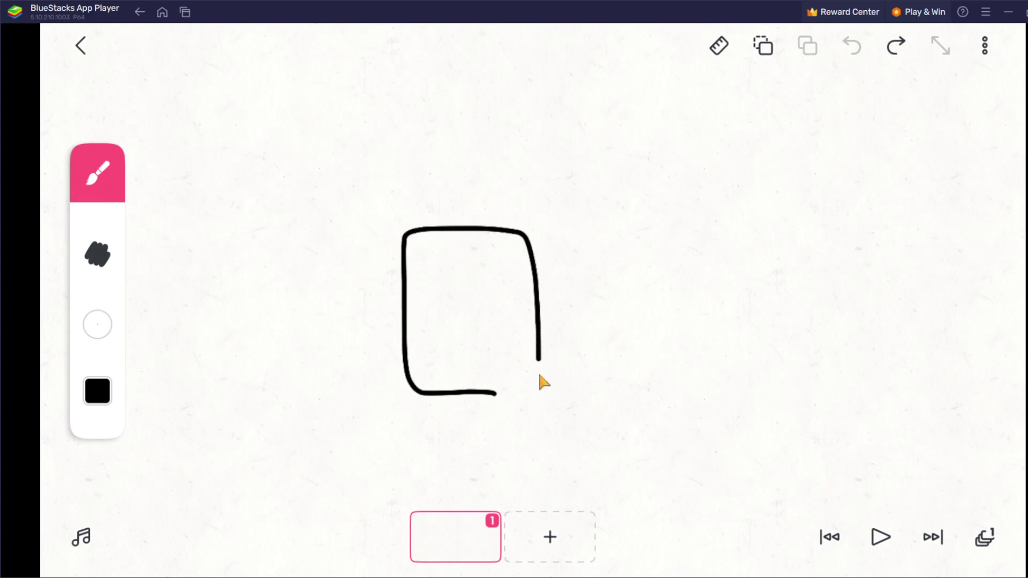
pyautogui.click(852, 46)
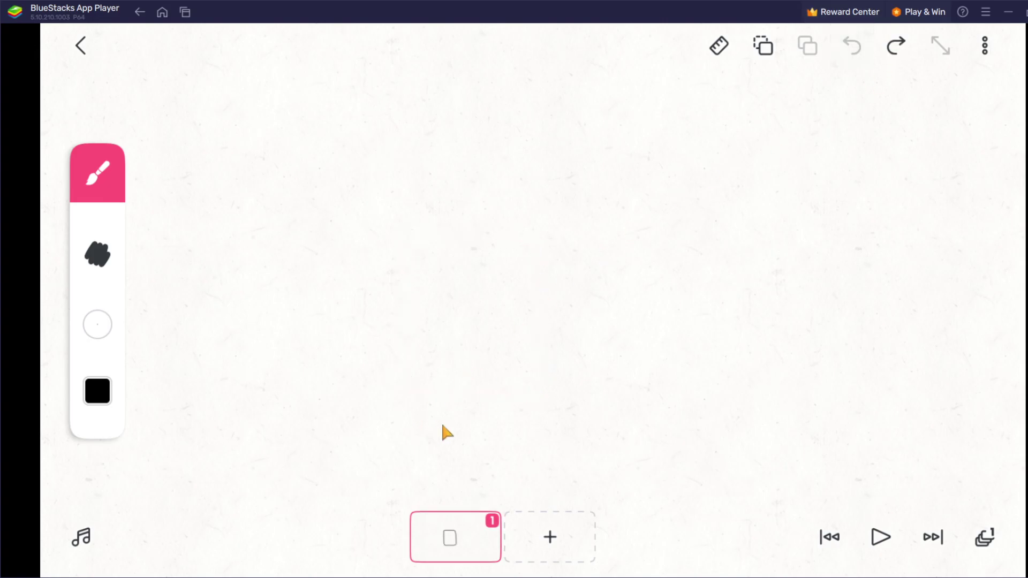
pyautogui.moveTo(486, 408)
pyautogui.mouseDown()
pyautogui.moveTo(398, 411)
pyautogui.moveTo(404, 287)
pyautogui.mouseUp()
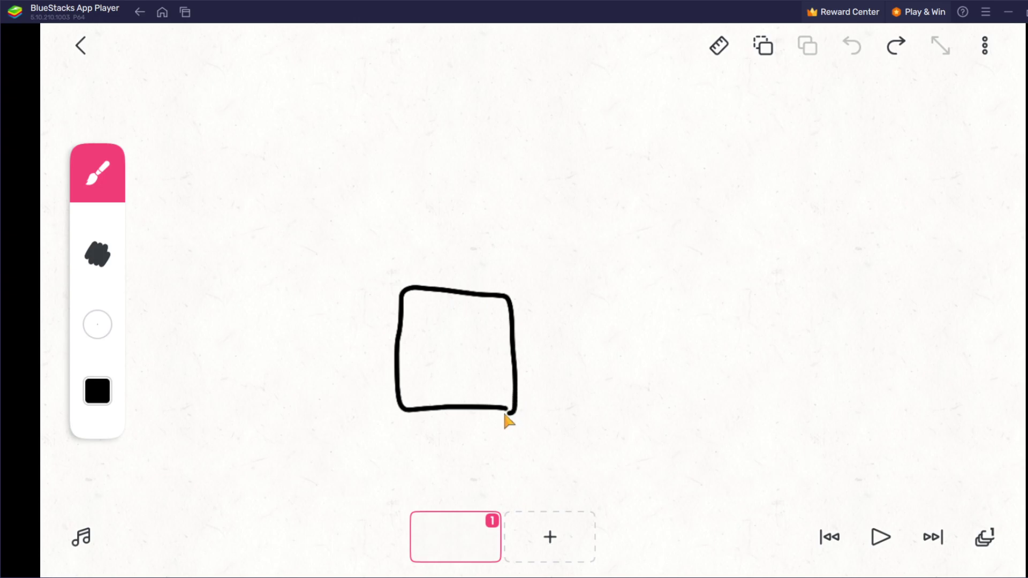
pyautogui.moveTo(514, 407); pyautogui.dragTo(498, 410)
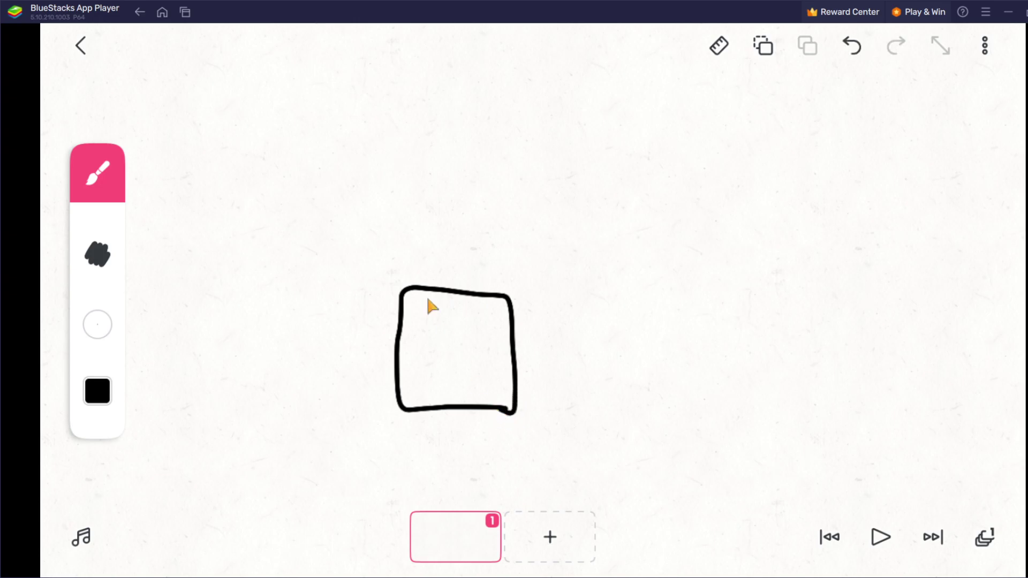
# - Fill the square solid black with the Fill bucket, undoing the stray background fill
pyautogui.click(79, 161)
pyautogui.click(97, 340)
pyautogui.click(420, 362)
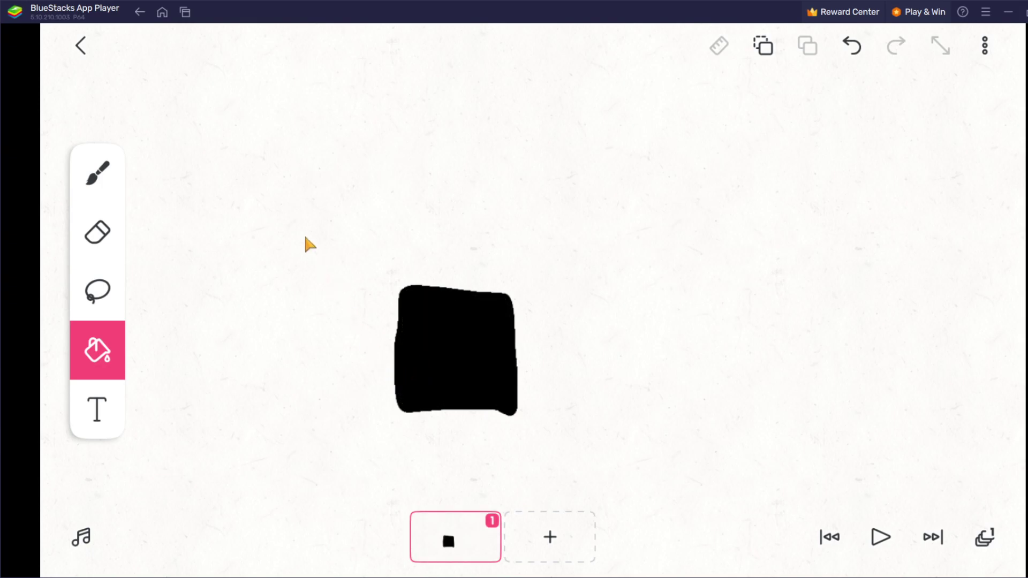
pyautogui.click(335, 171)
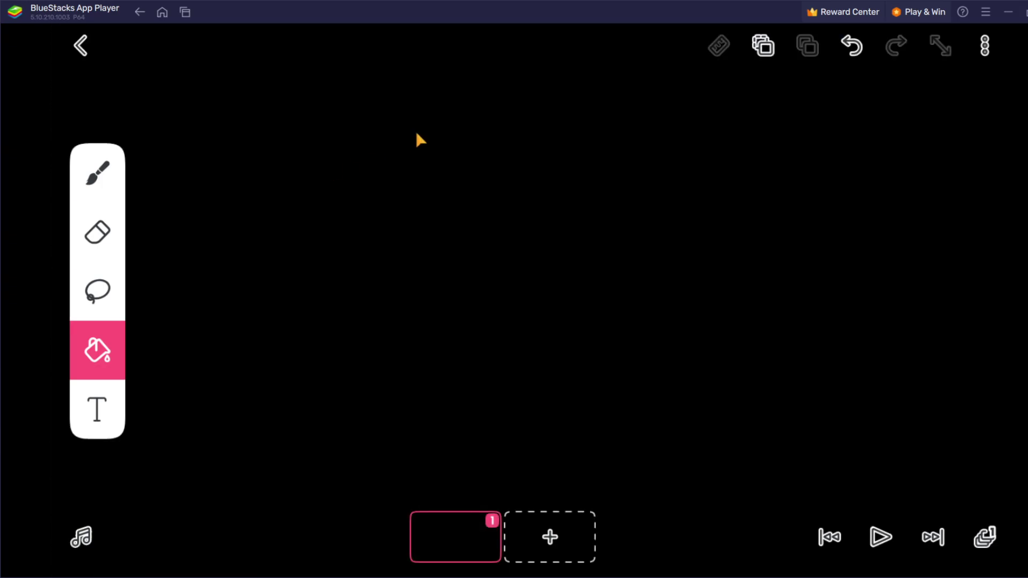
pyautogui.click(853, 49)
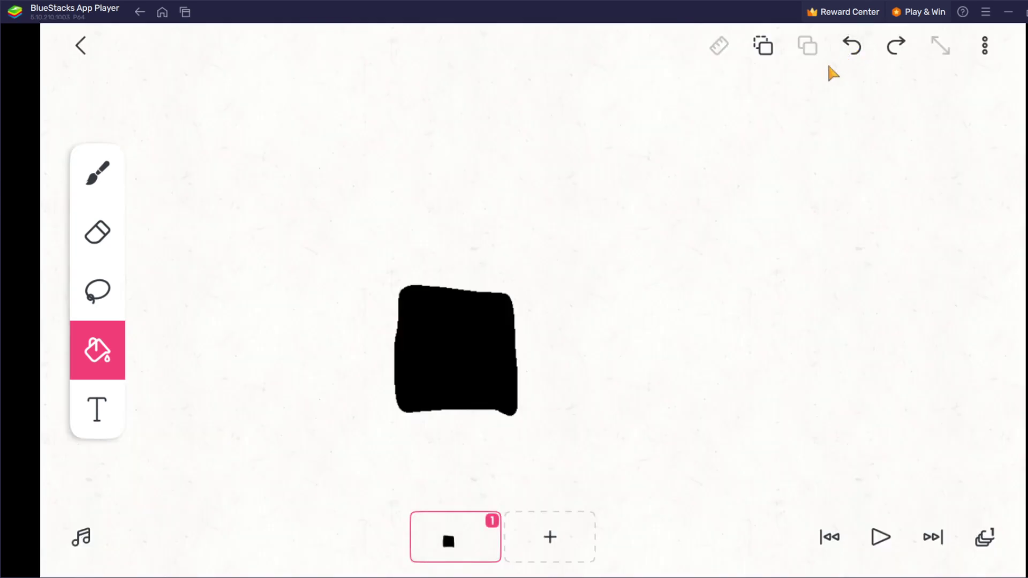
pyautogui.click(65, 174)
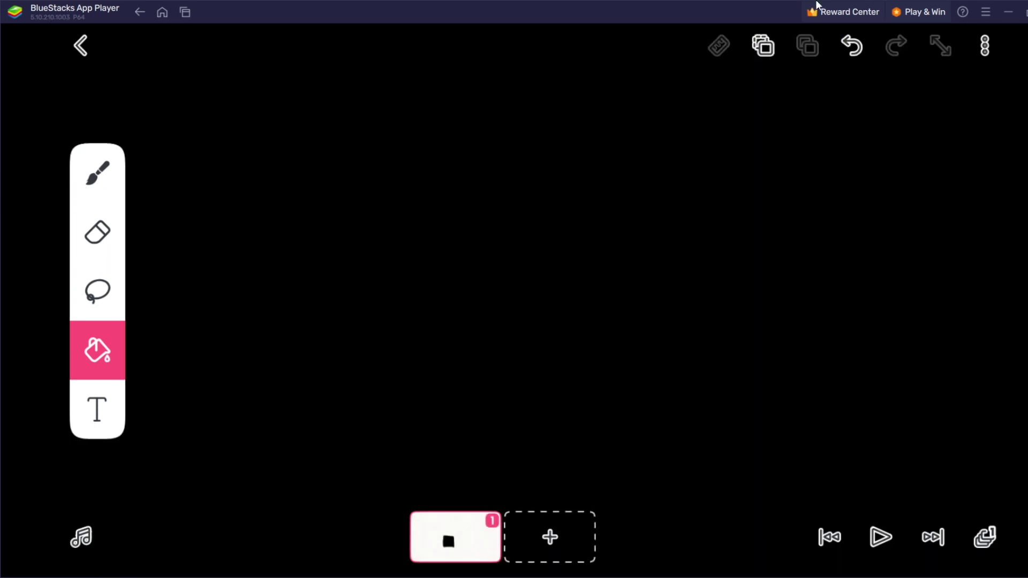
pyautogui.click(853, 49)
# - Switch to the brush in white and draw the DTL letter strokes on the black square
pyautogui.click(97, 173)
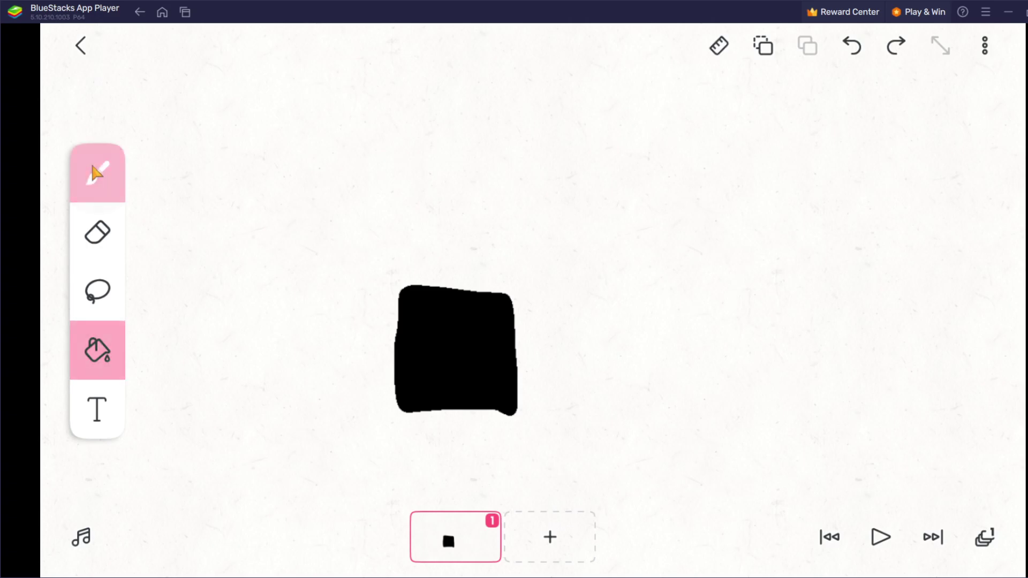
pyautogui.click(97, 391)
pyautogui.click(221, 217)
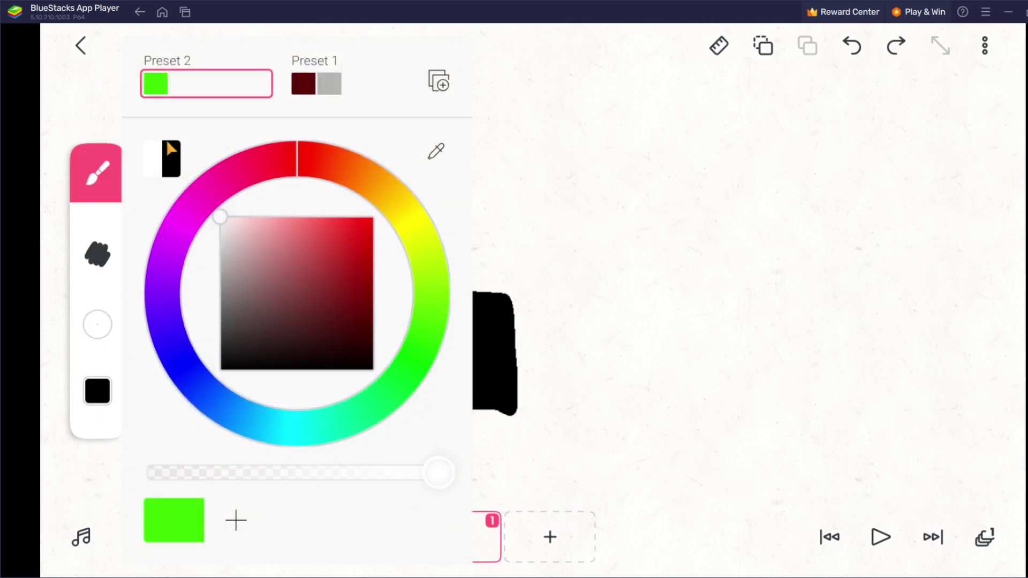
pyautogui.click(557, 210)
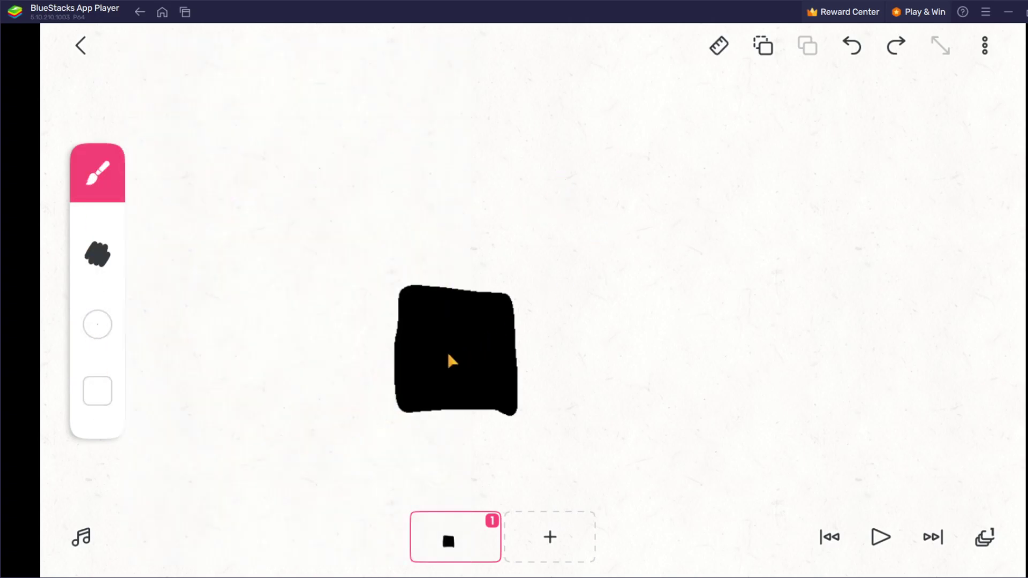
pyautogui.moveTo(410, 317)
pyautogui.mouseDown()
pyautogui.moveTo(417, 378)
pyautogui.moveTo(438, 369)
pyautogui.moveTo(448, 321)
pyautogui.moveTo(425, 309)
pyautogui.moveTo(409, 339)
pyautogui.mouseUp()
pyautogui.moveTo(462, 370)
pyautogui.mouseDown()
pyautogui.moveTo(462, 314)
pyautogui.moveTo(445, 316)
pyautogui.moveTo(483, 329)
pyautogui.mouseUp()
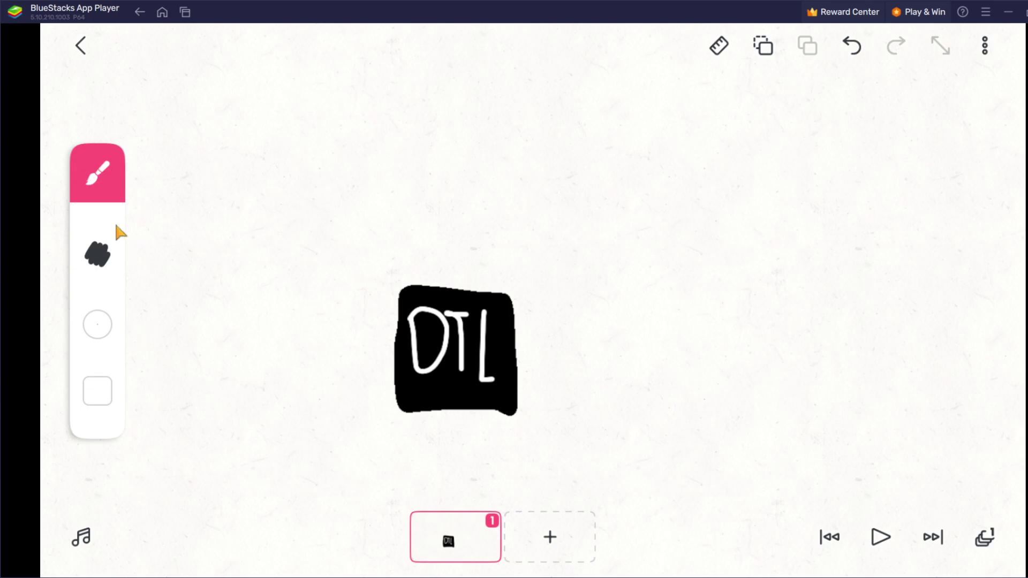
# - Set the brush colour back to black
pyautogui.click(111, 387)
pyautogui.moveTo(225, 286); pyautogui.dragTo(588, 493)
pyautogui.click(587, 493)
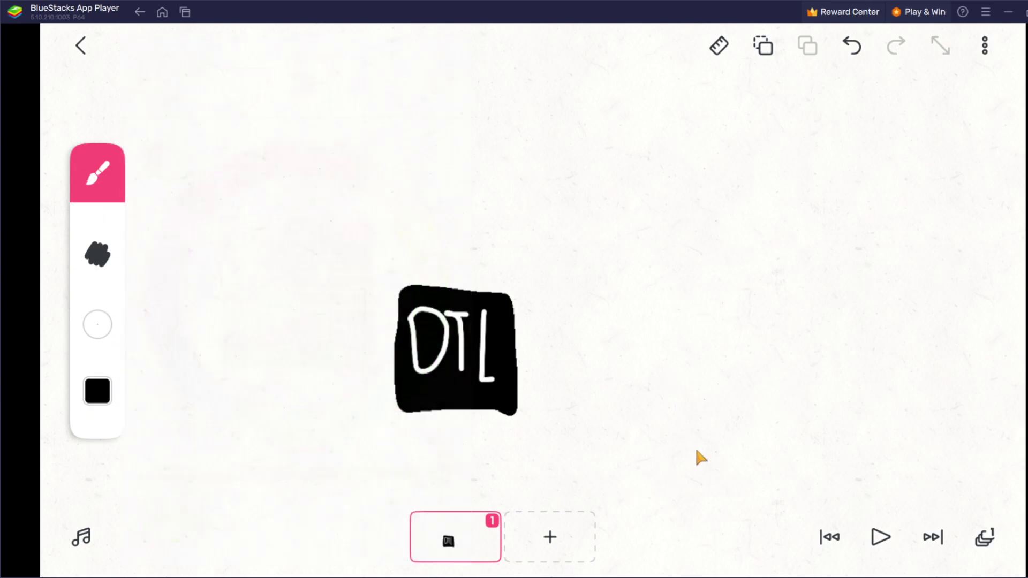
# - Draw a square outline right of the DTL square, redrawing after one undo
pyautogui.moveTo(603, 407); pyautogui.dragTo(613, 409)
pyautogui.moveTo(738, 409)
pyautogui.mouseDown()
pyautogui.moveTo(737, 270)
pyautogui.moveTo(666, 270)
pyautogui.mouseUp()
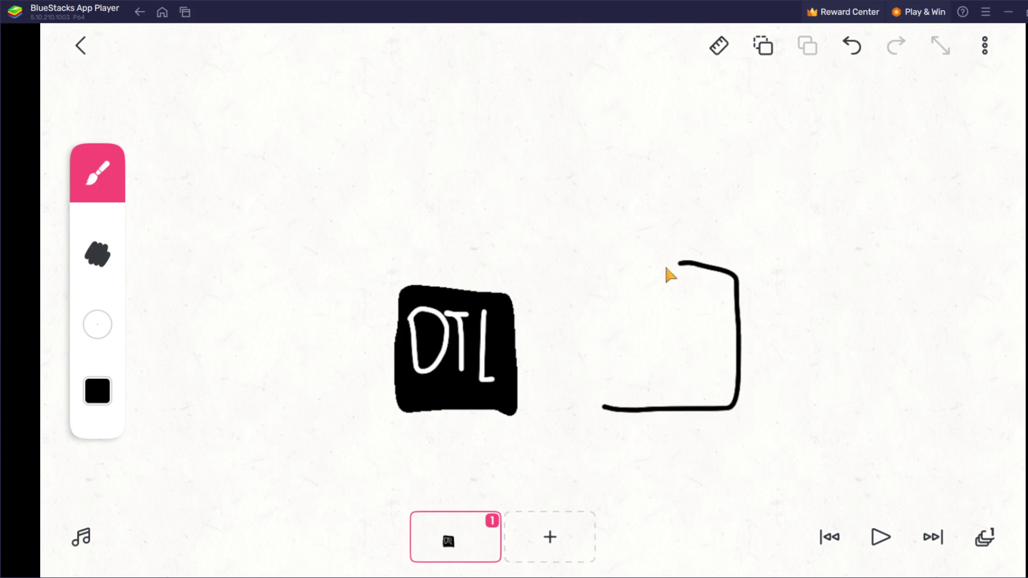
pyautogui.click(850, 46)
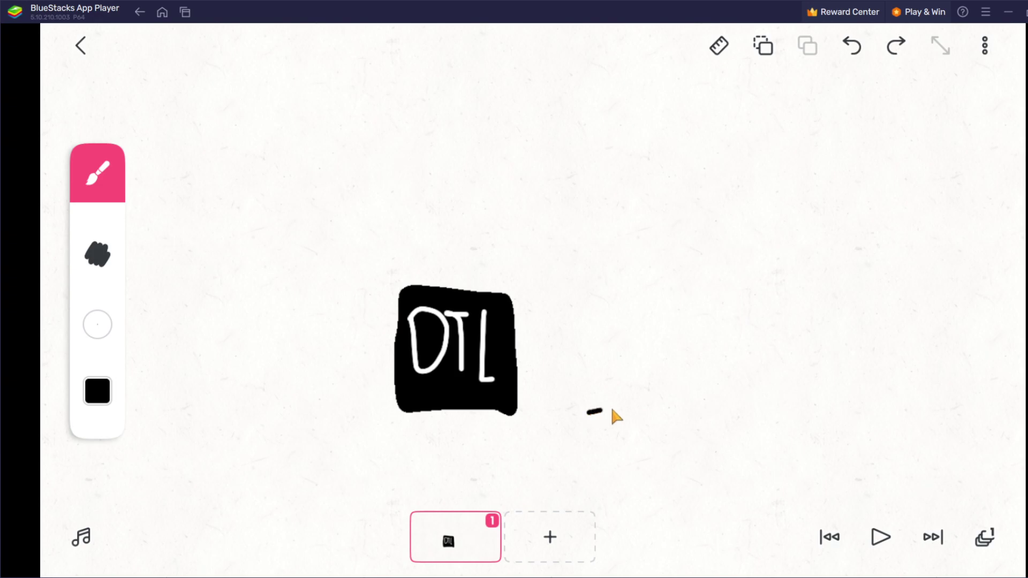
pyautogui.moveTo(697, 397)
pyautogui.mouseDown()
pyautogui.moveTo(703, 297)
pyautogui.moveTo(670, 306)
pyautogui.mouseUp()
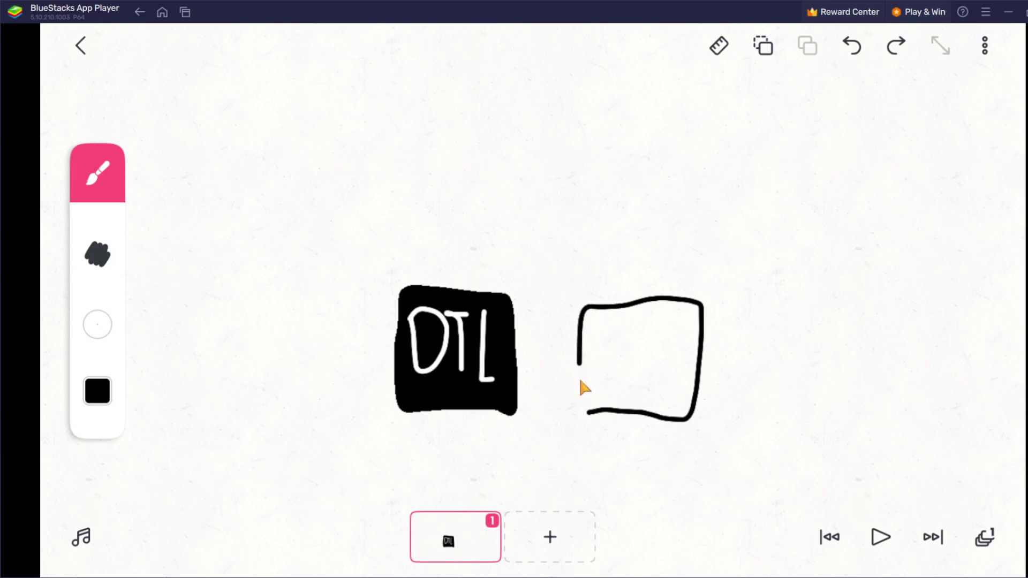
pyautogui.moveTo(581, 381)
pyautogui.mouseDown()
pyautogui.moveTo(579, 415)
pyautogui.moveTo(600, 415)
pyautogui.mouseUp()
# - Fill the right square solid black with the Fill bucket
pyautogui.click(97, 172)
pyautogui.click(97, 349)
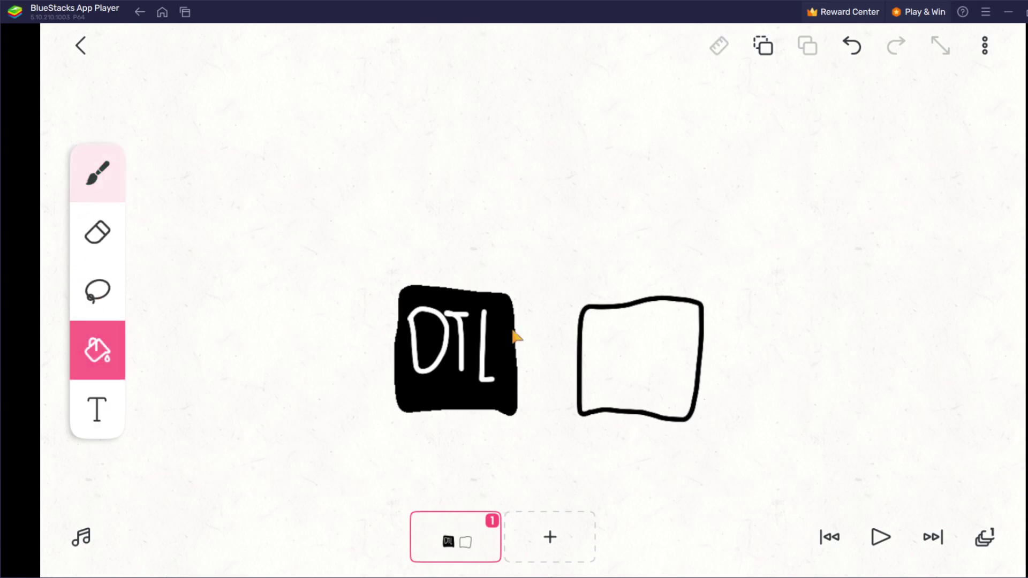
pyautogui.click(698, 341)
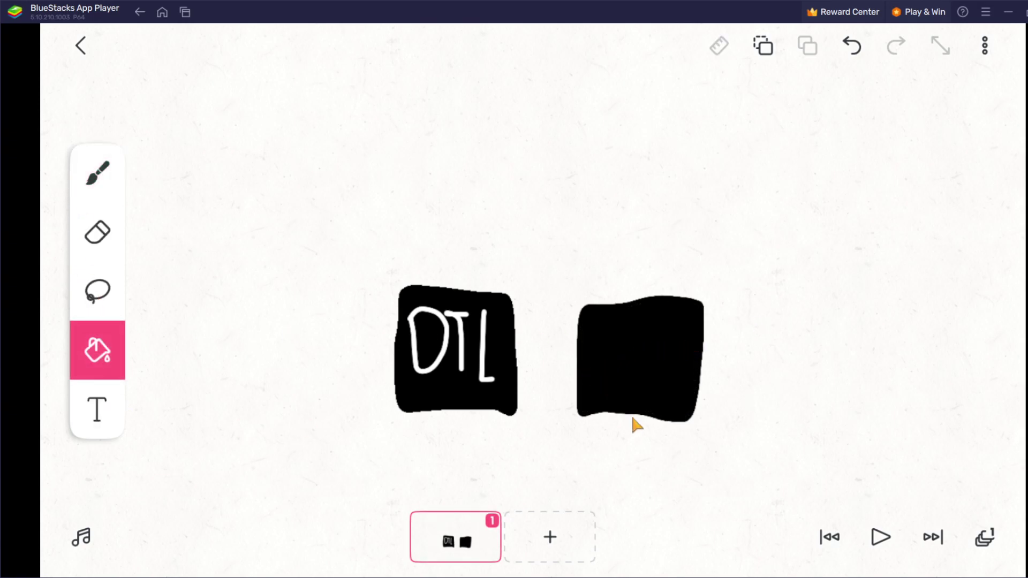
# - Switch to the brush and adjust the colour wheel toward an orange hue
pyautogui.click(97, 172)
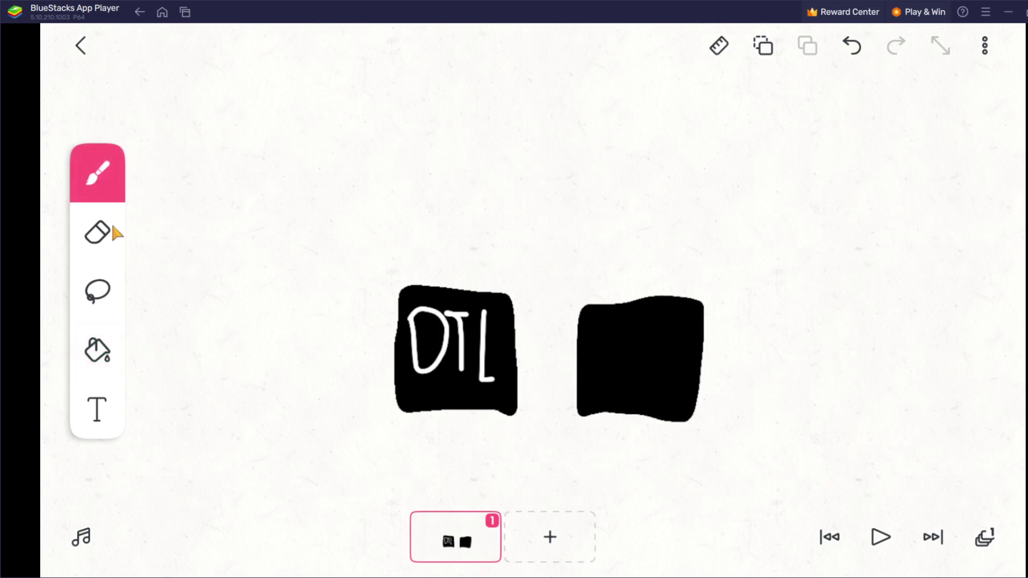
pyautogui.click(100, 171)
pyautogui.click(97, 391)
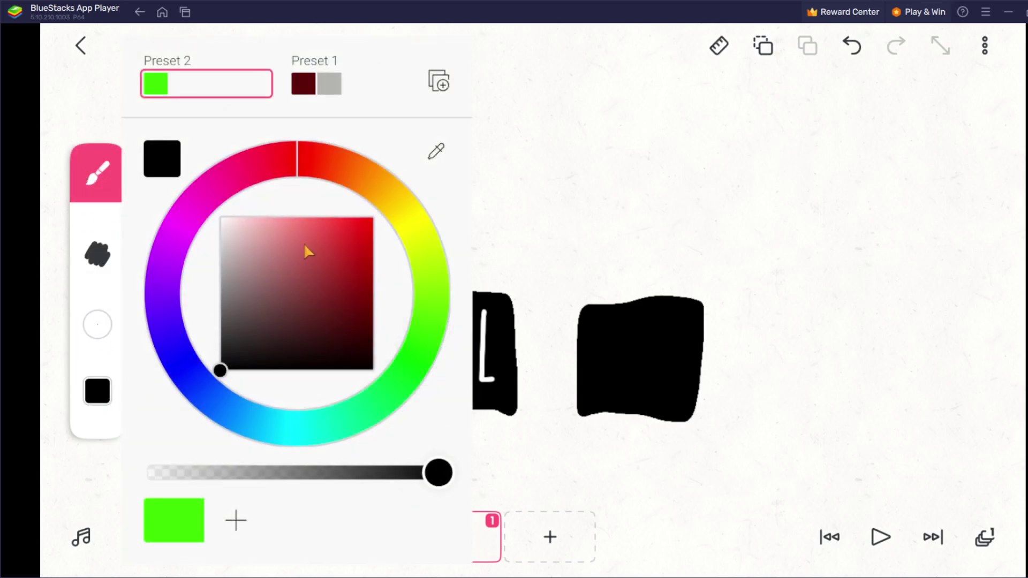
pyautogui.click(376, 185)
pyautogui.moveTo(317, 284); pyautogui.dragTo(439, 192)
pyautogui.moveTo(368, 199)
pyautogui.mouseDown()
pyautogui.moveTo(354, 185)
pyautogui.moveTo(342, 213)
pyautogui.moveTo(326, 155)
pyautogui.moveTo(401, 166)
pyautogui.moveTo(374, 153)
pyautogui.moveTo(386, 155)
pyautogui.mouseUp()
pyautogui.moveTo(361, 247)
pyautogui.mouseDown()
pyautogui.moveTo(361, 285)
pyautogui.moveTo(378, 164)
pyautogui.mouseUp()
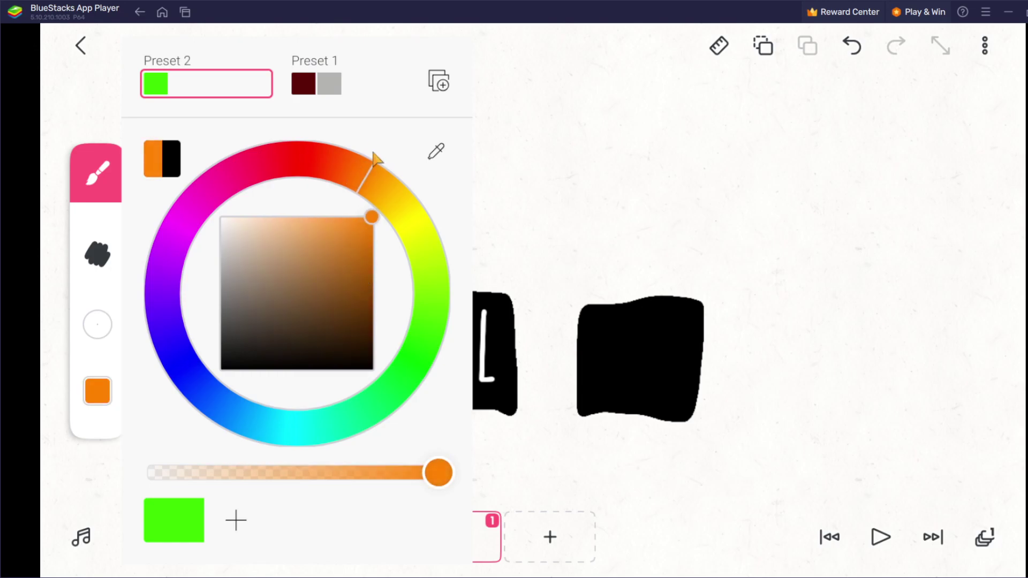
pyautogui.moveTo(340, 81); pyautogui.dragTo(191, 105)
# - Load the Fun sketch palette, choose its orange, and darken it slightly
pyautogui.click(323, 85)
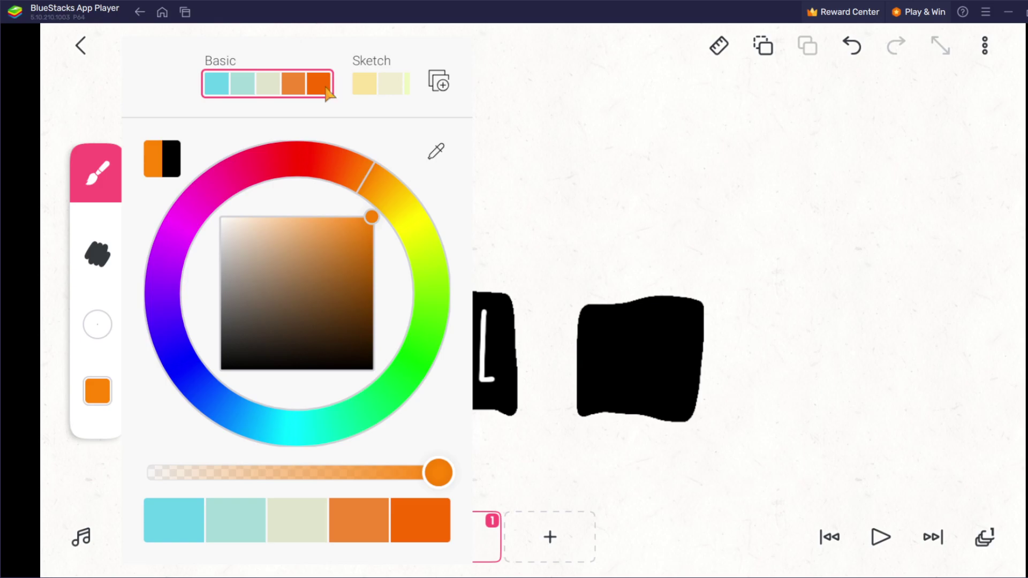
pyautogui.moveTo(324, 86); pyautogui.dragTo(206, 81)
pyautogui.moveTo(342, 81); pyautogui.dragTo(142, 105)
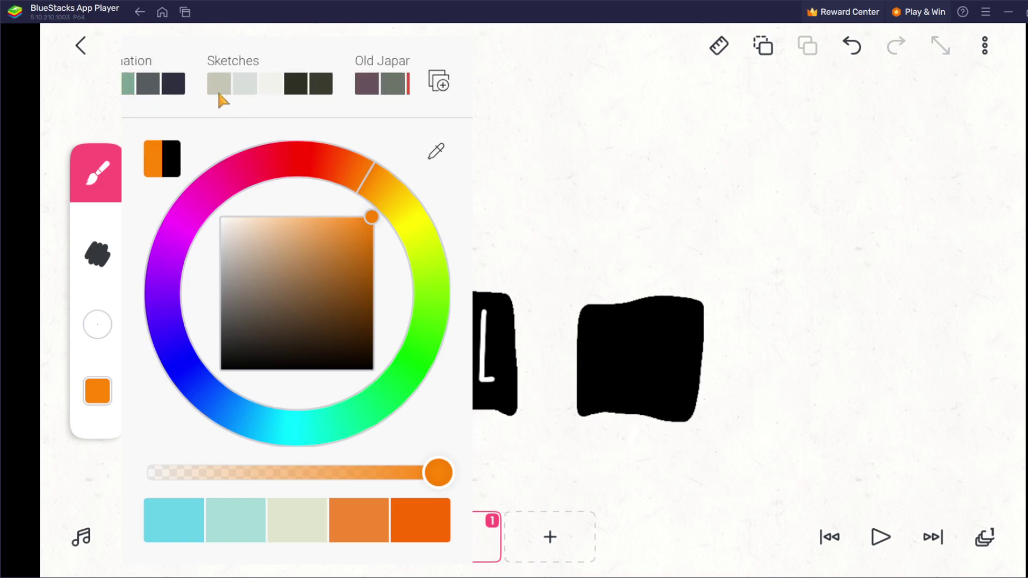
pyautogui.moveTo(307, 102); pyautogui.dragTo(167, 87)
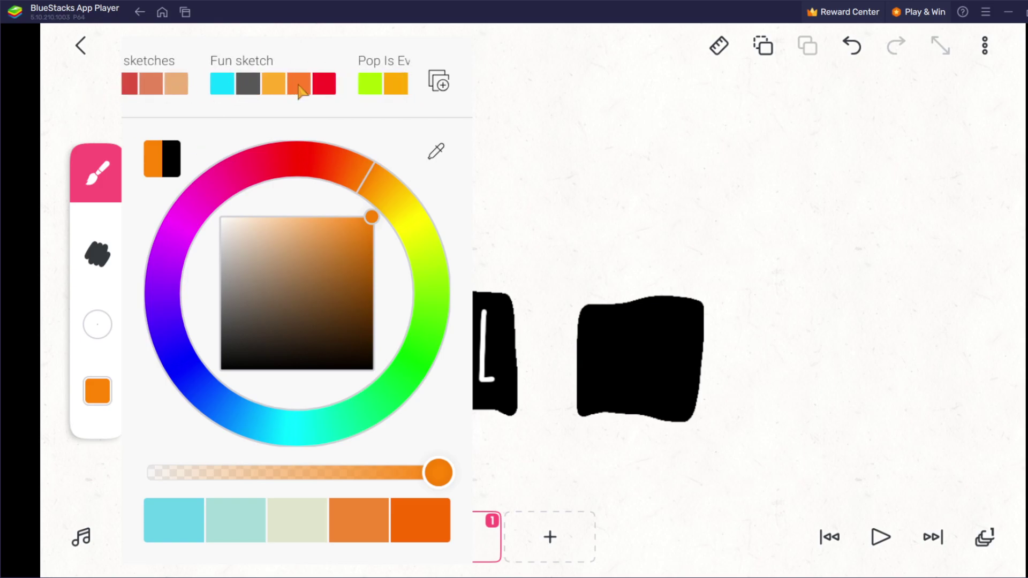
pyautogui.click(314, 88)
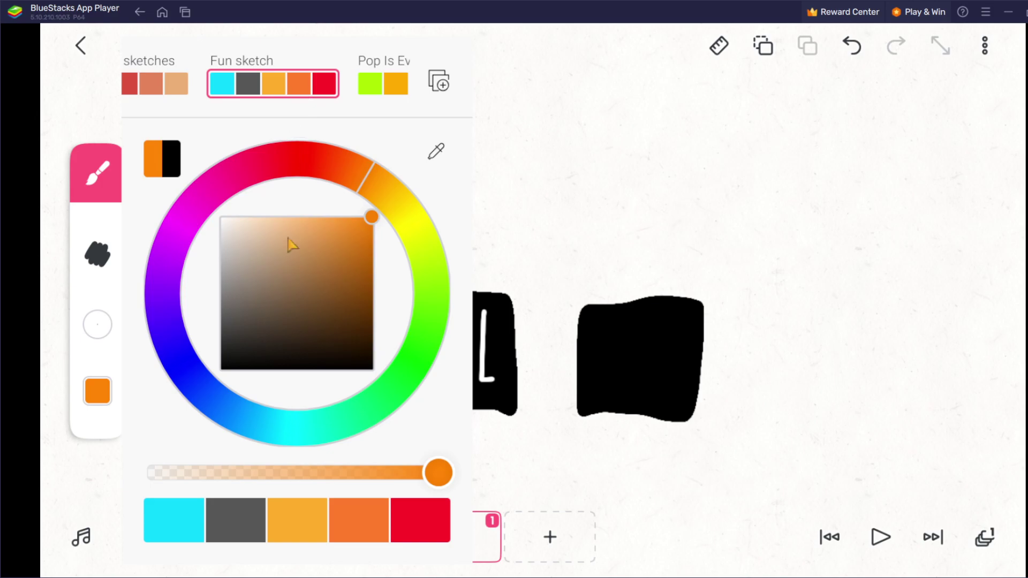
pyautogui.click(375, 537)
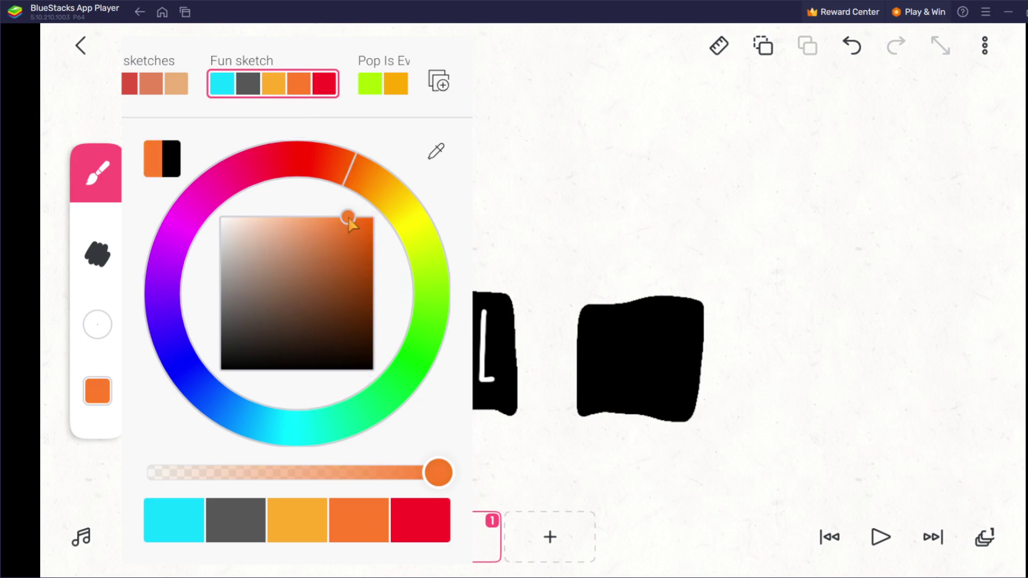
pyautogui.moveTo(349, 220); pyautogui.dragTo(347, 239)
pyautogui.click(660, 206)
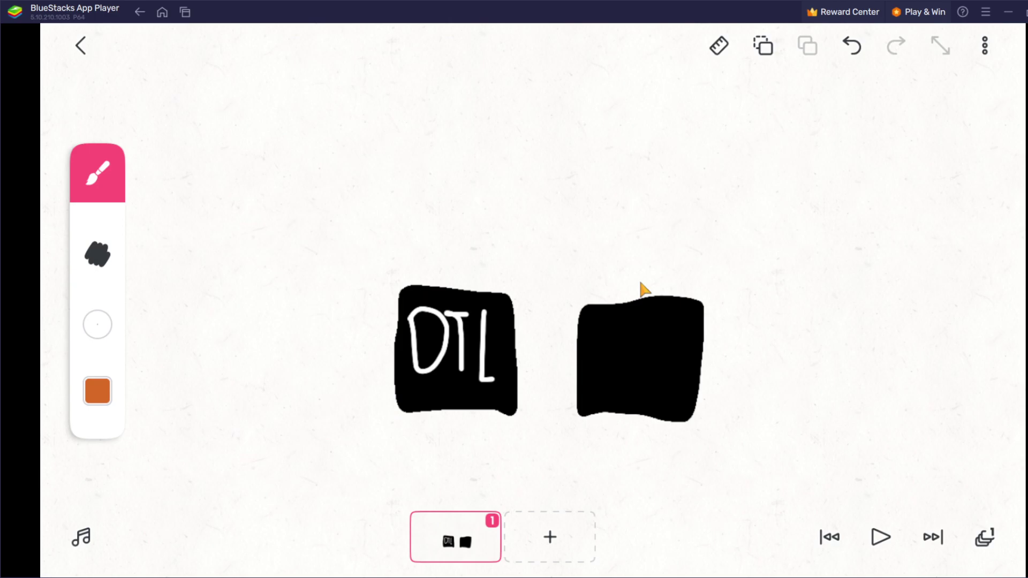
# - Draw the orange D, T and L strokes on the right black square
pyautogui.moveTo(598, 397)
pyautogui.mouseDown()
pyautogui.moveTo(598, 319)
pyautogui.moveTo(599, 414)
pyautogui.moveTo(596, 402)
pyautogui.moveTo(615, 392)
pyautogui.mouseUp()
pyautogui.moveTo(603, 323); pyautogui.dragTo(592, 349)
pyautogui.moveTo(638, 398)
pyautogui.mouseDown()
pyautogui.moveTo(630, 312)
pyautogui.moveTo(637, 319)
pyautogui.mouseUp()
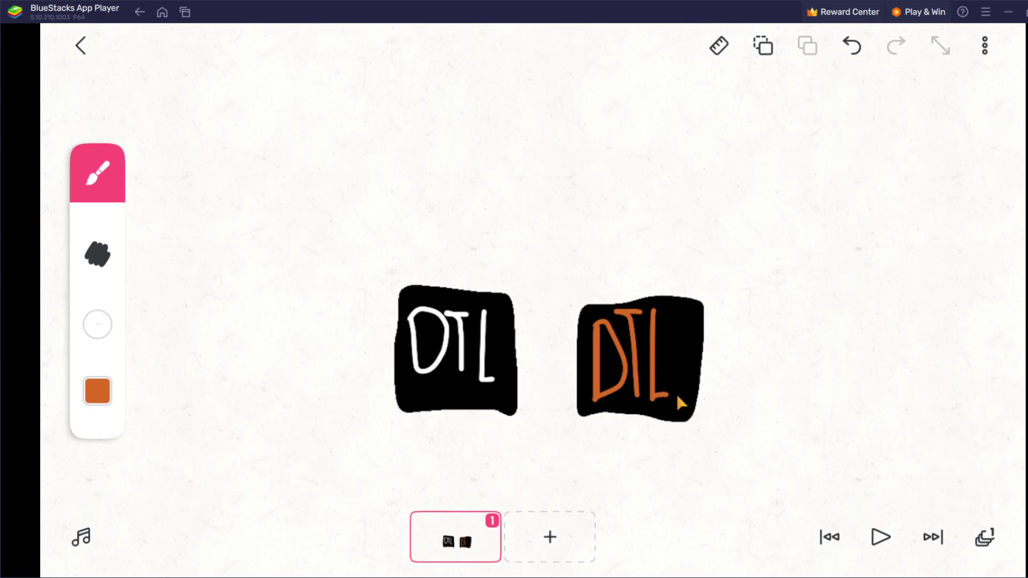
# - Extend the orange L's foot and trace an inner orange outline around the right square
pyautogui.moveTo(668, 396); pyautogui.dragTo(683, 396)
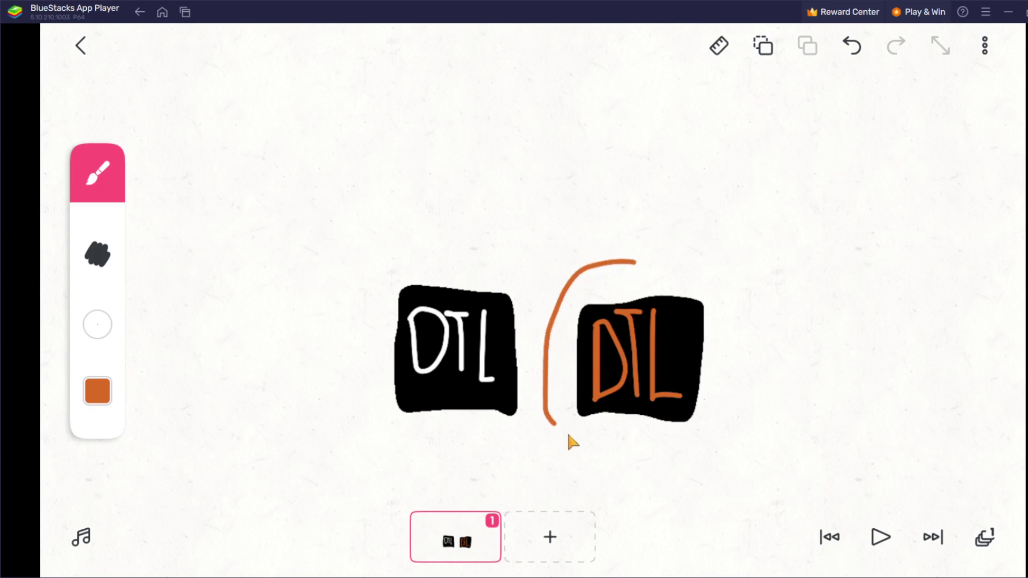
pyautogui.moveTo(737, 373)
pyautogui.mouseDown()
pyautogui.moveTo(727, 288)
pyautogui.moveTo(653, 259)
pyautogui.moveTo(616, 267)
pyautogui.moveTo(630, 281)
pyautogui.moveTo(575, 302)
pyautogui.moveTo(560, 362)
pyautogui.mouseUp()
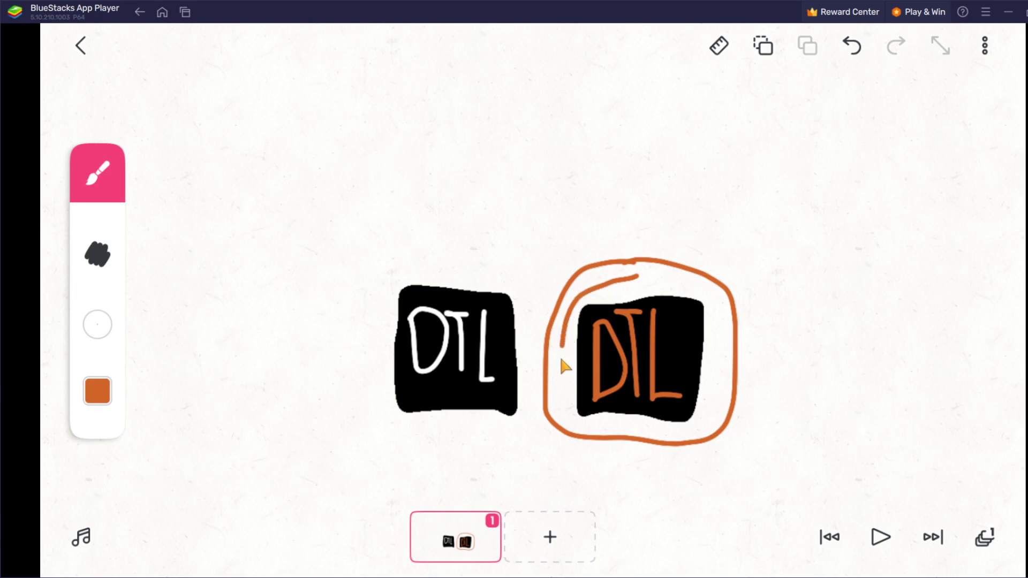
pyautogui.moveTo(557, 397)
pyautogui.mouseDown()
pyautogui.moveTo(571, 425)
pyautogui.moveTo(607, 433)
pyautogui.moveTo(710, 422)
pyautogui.moveTo(720, 349)
pyautogui.moveTo(712, 289)
pyautogui.moveTo(661, 292)
pyautogui.moveTo(624, 274)
pyautogui.moveTo(634, 276)
pyautogui.mouseUp()
pyautogui.click(97, 173)
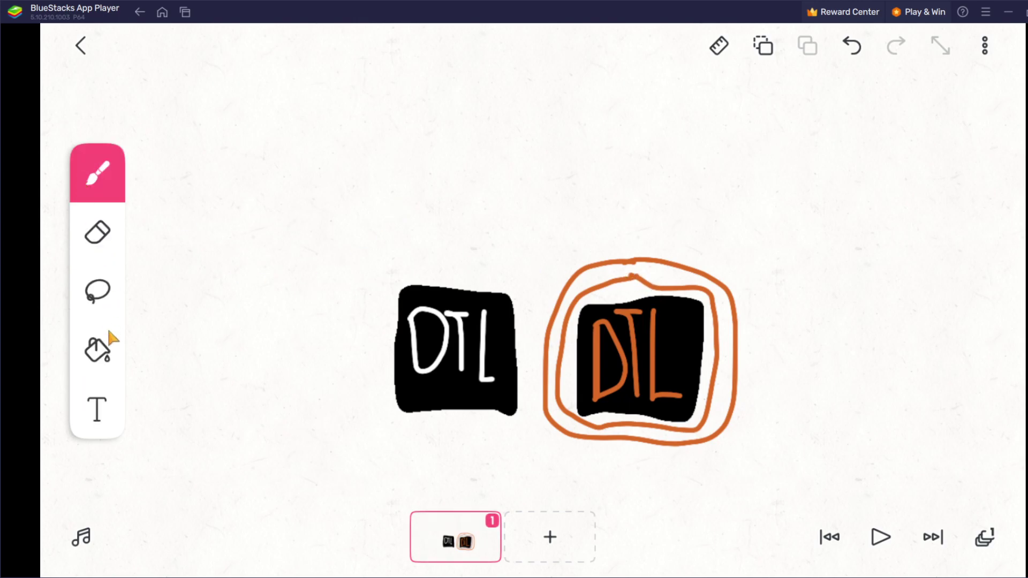
# - Switch to the Fill bucket and set a darker orange-brown fill colour
pyautogui.click(100, 364)
pyautogui.click(97, 324)
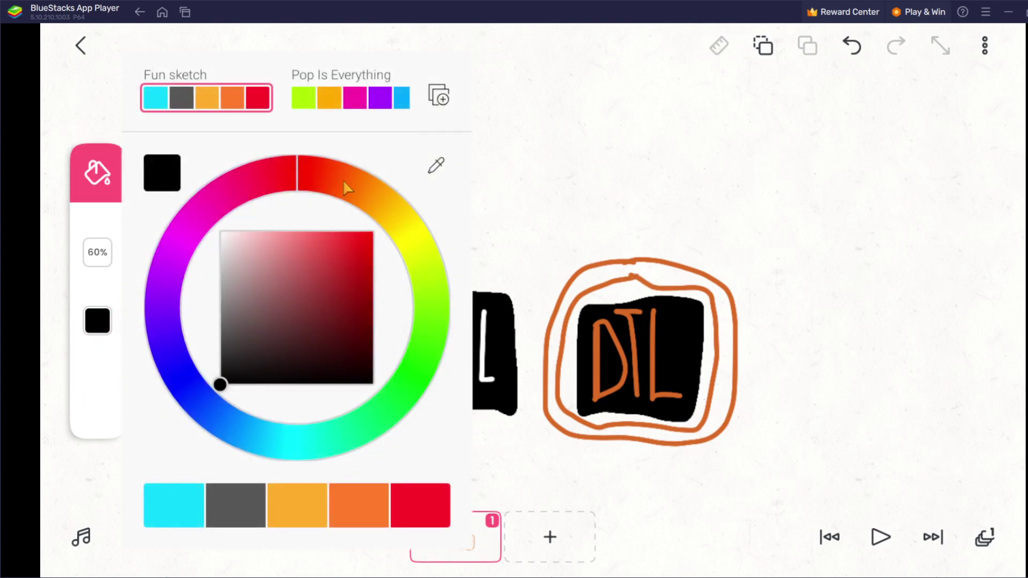
pyautogui.click(345, 517)
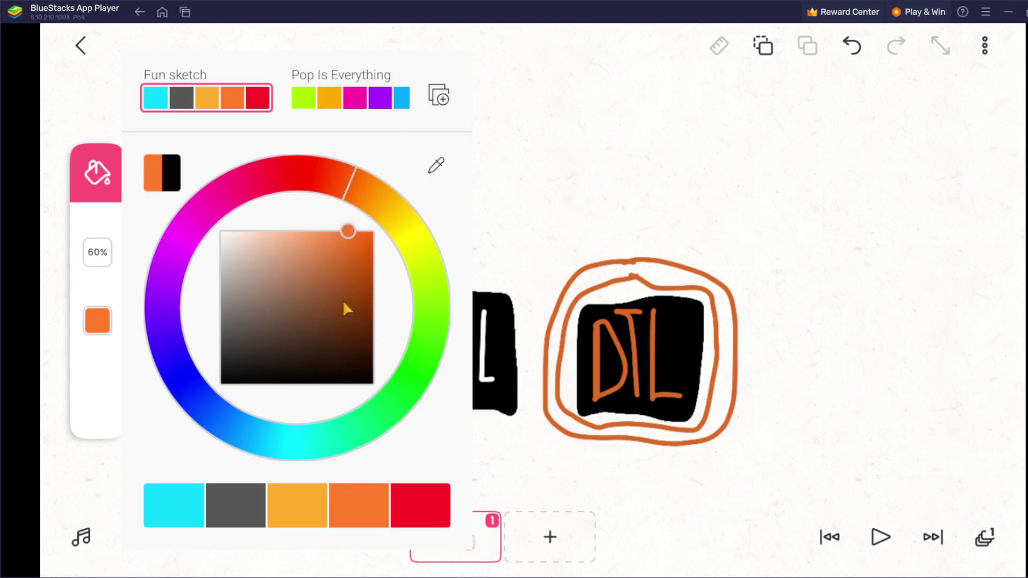
pyautogui.moveTo(354, 244); pyautogui.dragTo(353, 277)
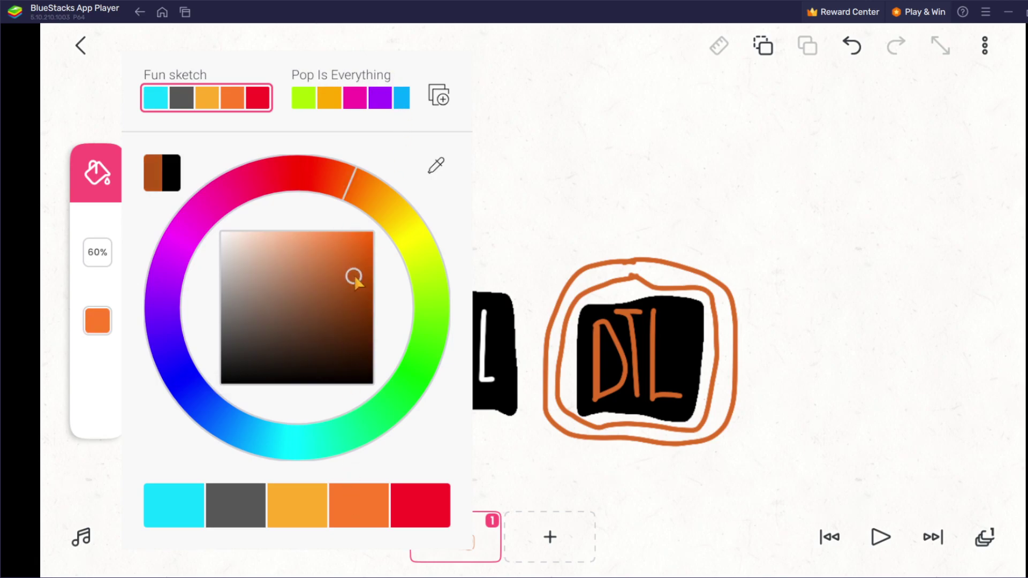
pyautogui.click(989, 294)
# - Fill the band between the two orange outlines, undoing the accidental outline fill
pyautogui.click(729, 374)
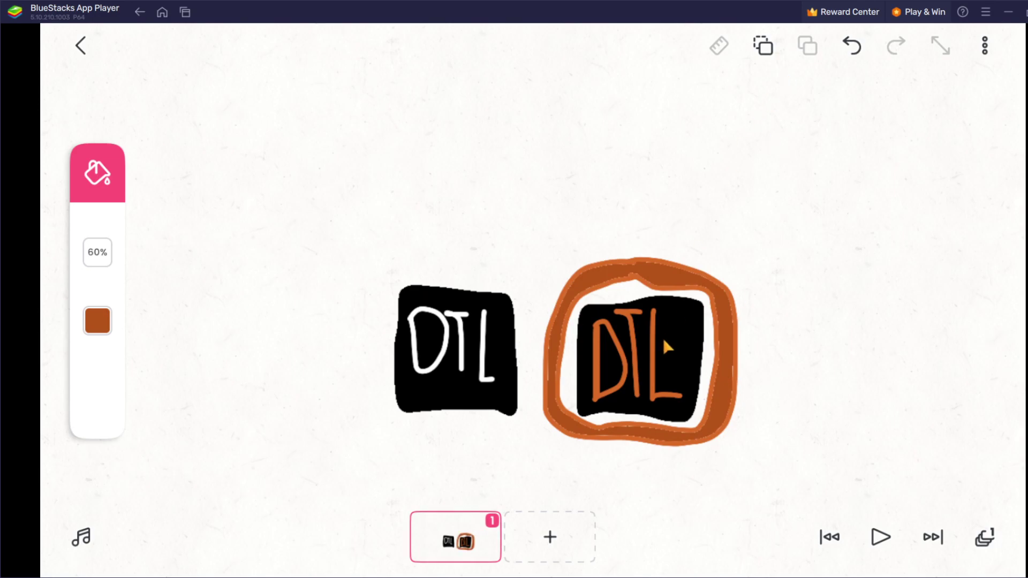
pyautogui.click(723, 381)
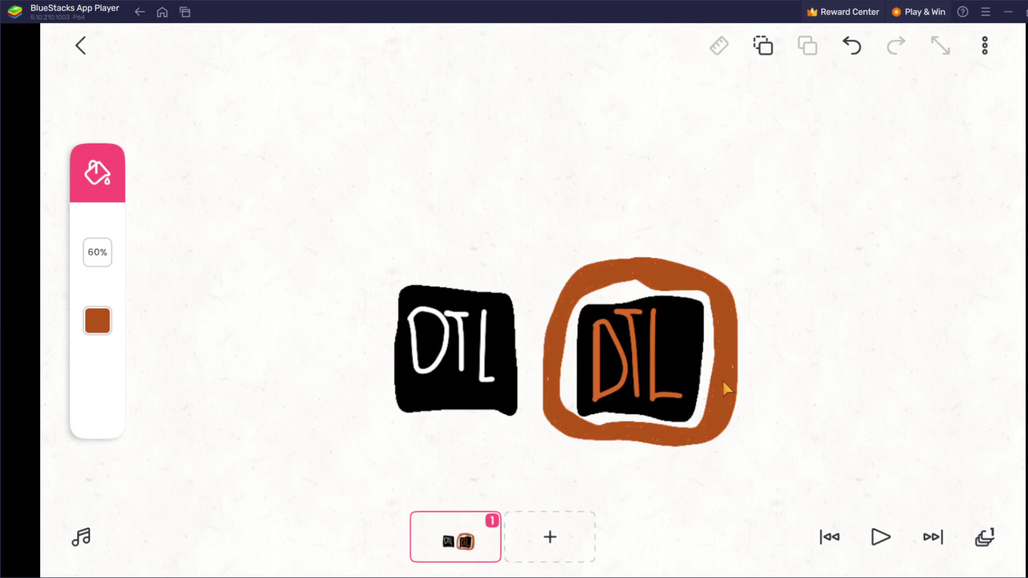
pyautogui.click(857, 53)
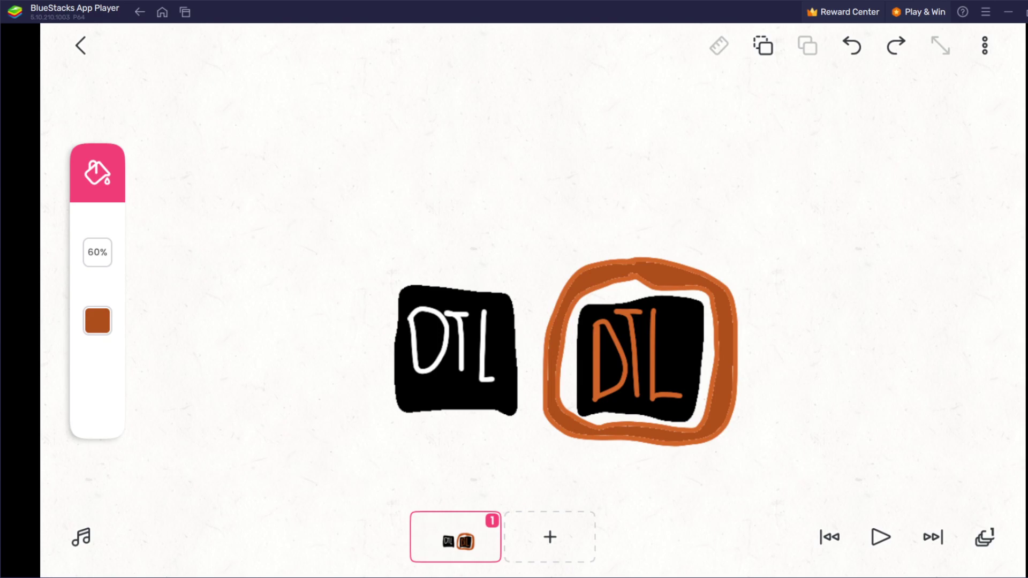
# - Switch back to the Brush and choose a dark green colour
pyautogui.click(107, 174)
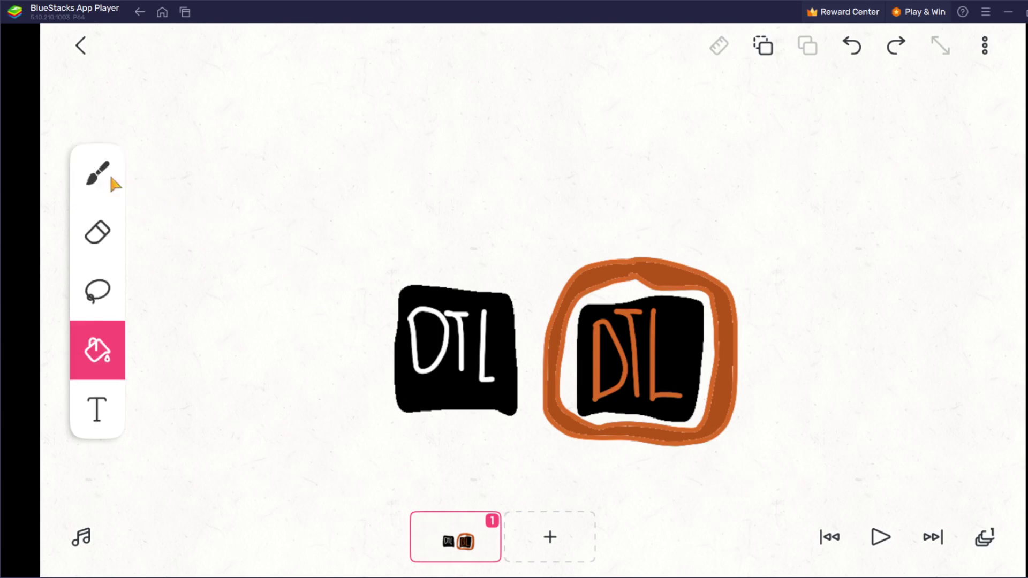
pyautogui.click(111, 185)
pyautogui.click(107, 390)
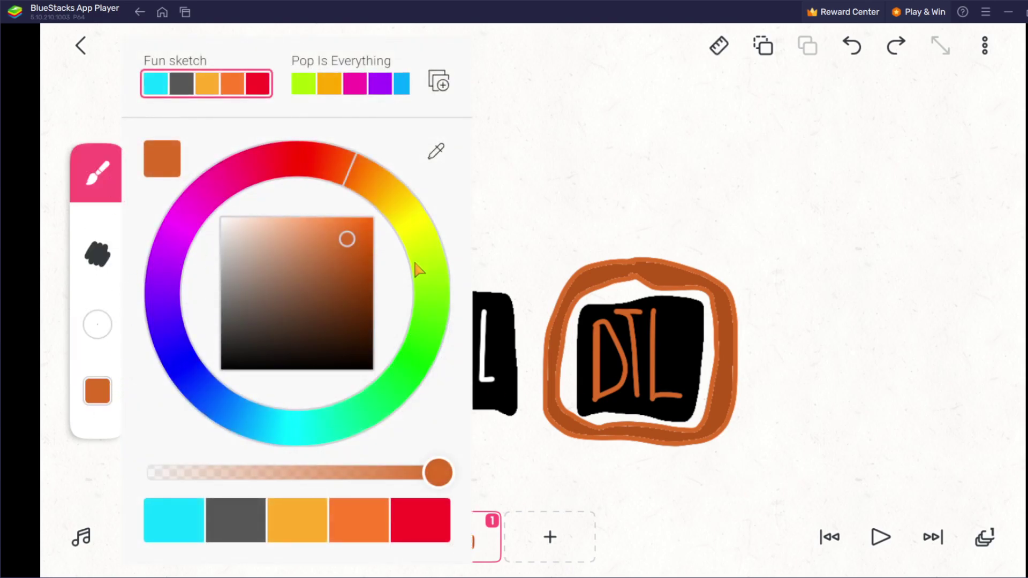
pyautogui.moveTo(413, 258); pyautogui.dragTo(447, 335)
pyautogui.moveTo(370, 222)
pyautogui.mouseDown()
pyautogui.moveTo(388, 197)
pyautogui.moveTo(452, 170)
pyautogui.moveTo(449, 298)
pyautogui.mouseUp()
pyautogui.click(718, 282)
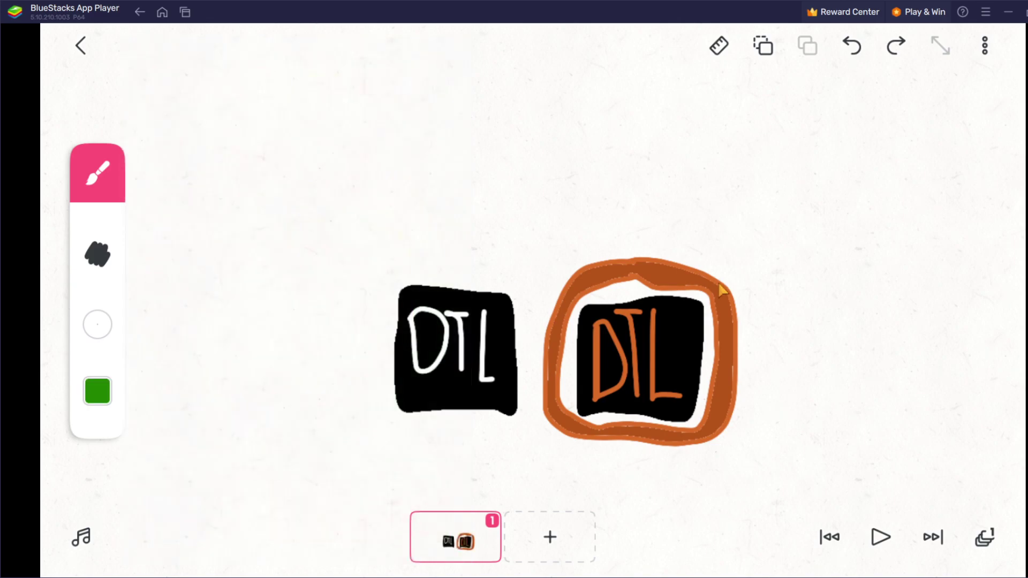
# - Draw a curly green stem rising from the top of the pumpkin
pyautogui.click(851, 47)
pyautogui.click(895, 46)
pyautogui.moveTo(632, 263)
pyautogui.mouseDown()
pyautogui.moveTo(626, 233)
pyautogui.moveTo(611, 228)
pyautogui.moveTo(586, 249)
pyautogui.moveTo(559, 235)
pyautogui.moveTo(559, 219)
pyautogui.moveTo(575, 205)
pyautogui.moveTo(606, 205)
pyautogui.moveTo(620, 247)
pyautogui.mouseUp()
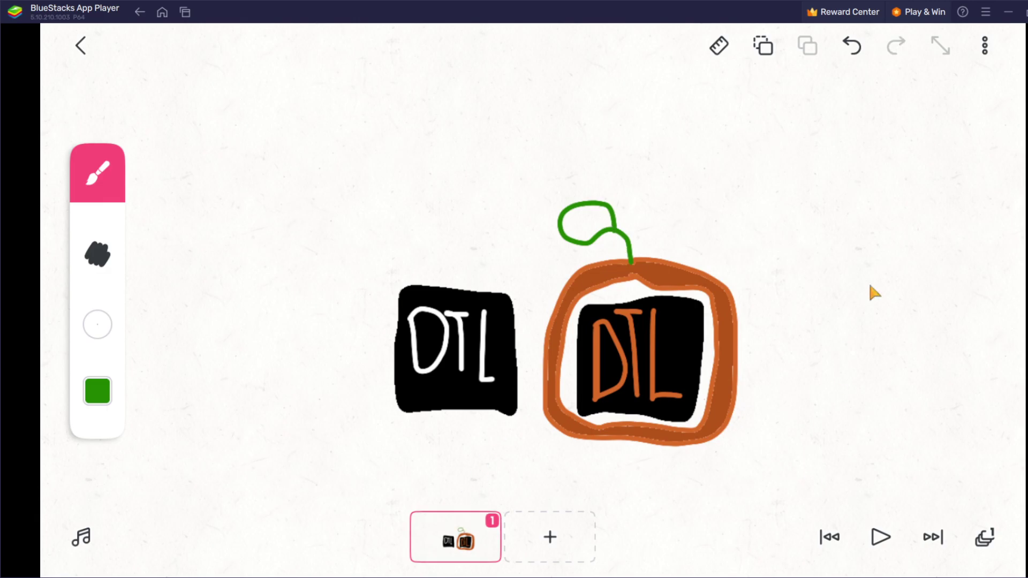
# - Swap the curly stem for a short green stem that forks into a Y at the top
pyautogui.click(851, 45)
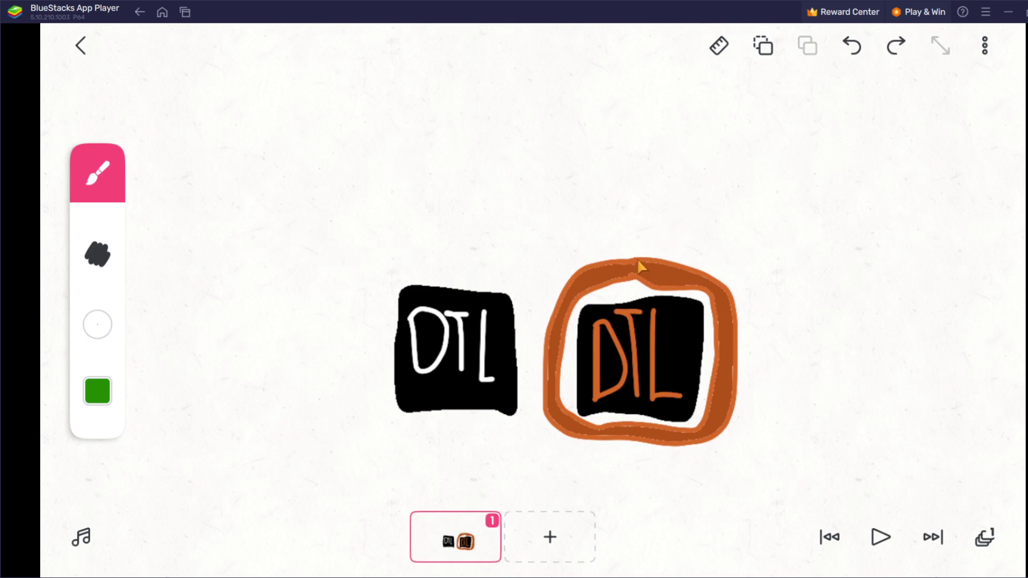
pyautogui.moveTo(637, 258)
pyautogui.mouseDown()
pyautogui.moveTo(636, 232)
pyautogui.moveTo(614, 226)
pyautogui.moveTo(636, 236)
pyautogui.moveTo(639, 211)
pyautogui.mouseUp()
pyautogui.click(851, 45)
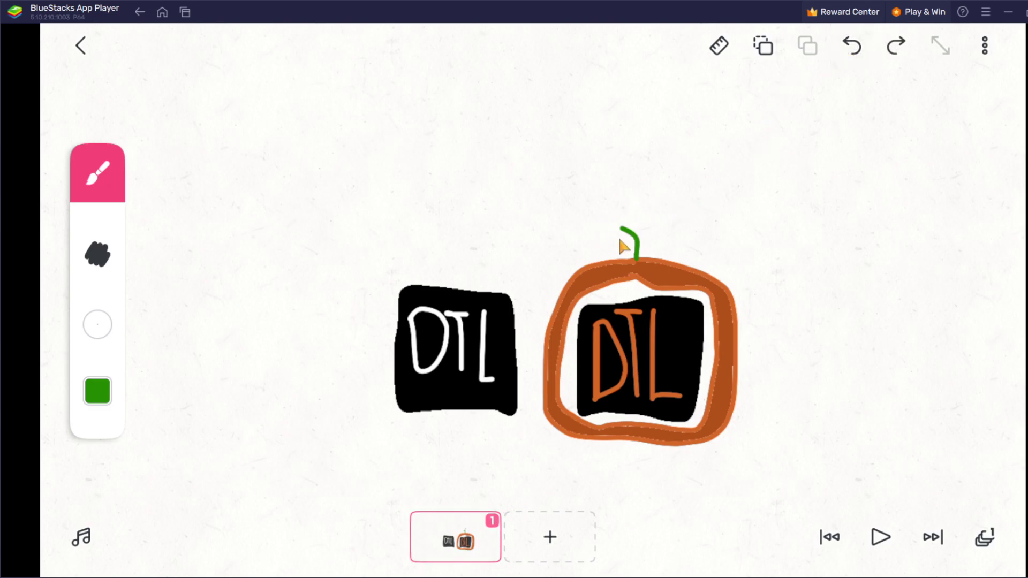
pyautogui.moveTo(635, 260); pyautogui.dragTo(635, 241)
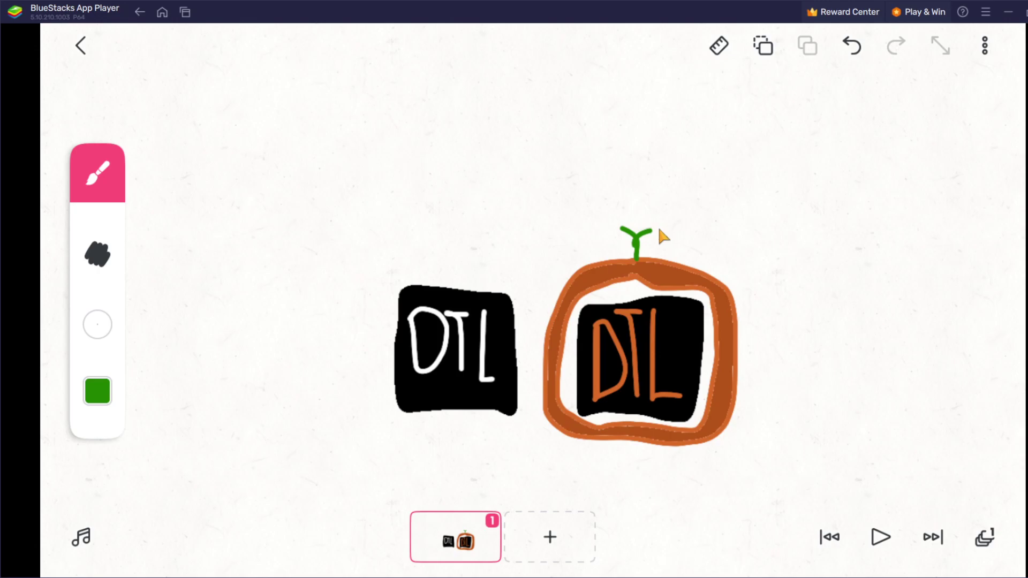
# - With the Fill bucket, fill the white band around the black DTL box brown
pyautogui.click(97, 172)
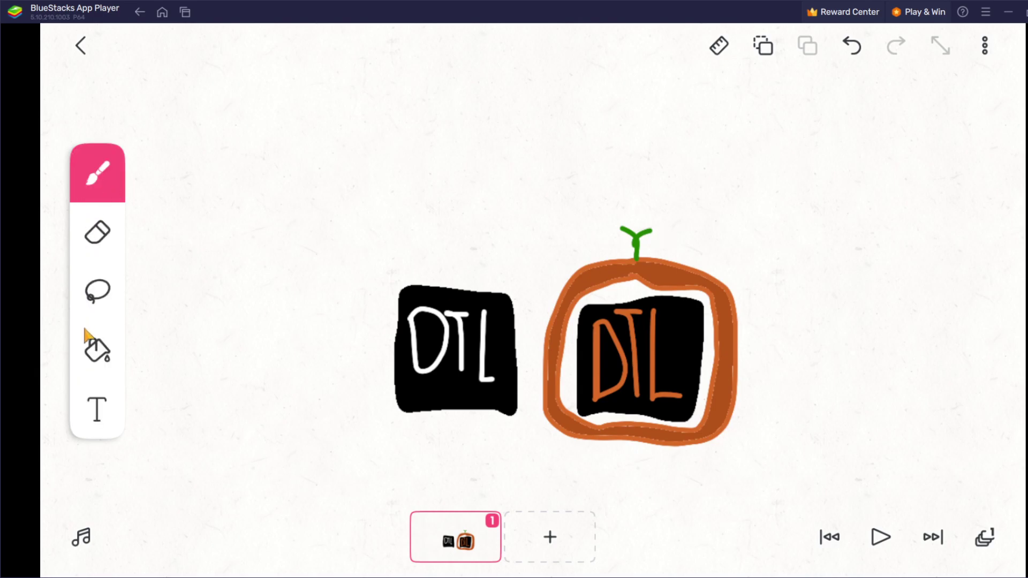
pyautogui.click(93, 349)
pyautogui.click(561, 334)
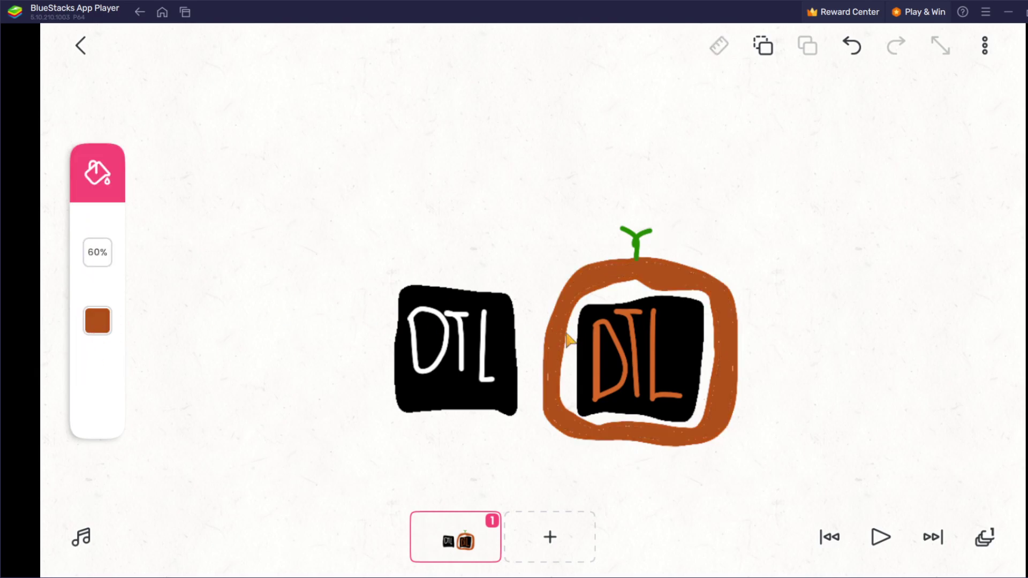
pyautogui.click(851, 46)
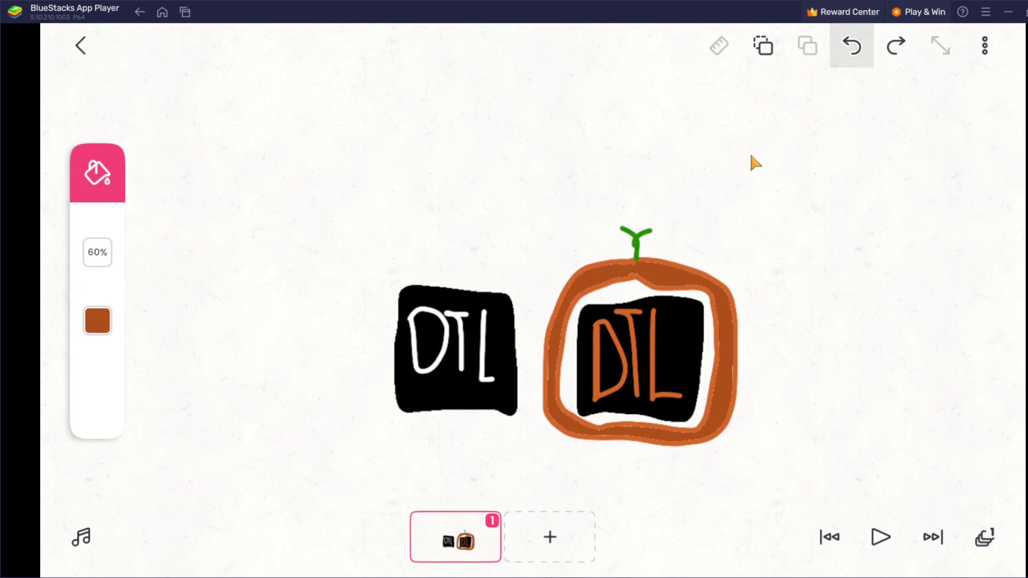
pyautogui.click(620, 294)
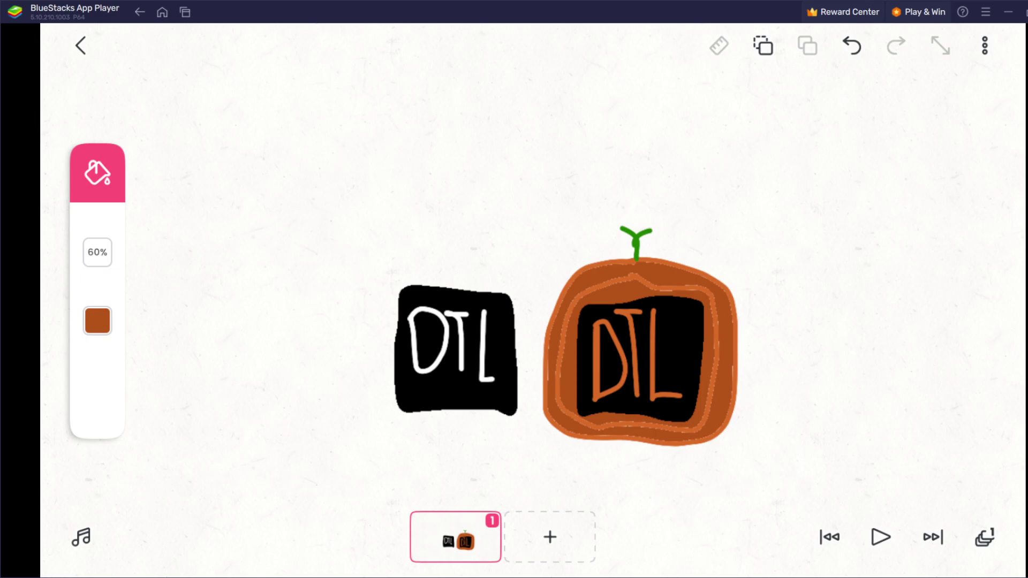
# - Try black fills on the pumpkin rings, undoing each to keep them orange
pyautogui.click(97, 321)
pyautogui.click(374, 383)
pyautogui.click(570, 433)
pyautogui.click(572, 393)
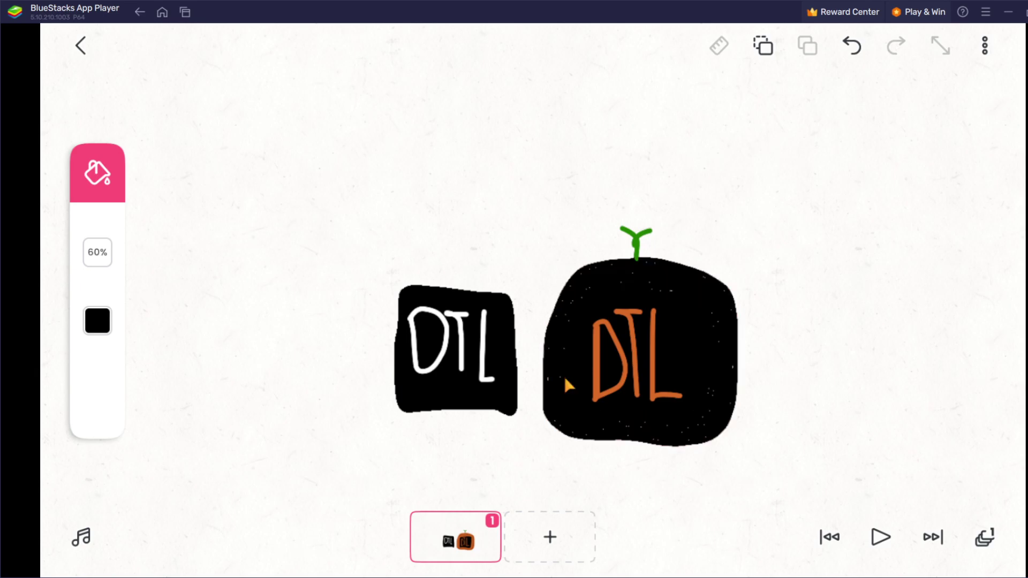
pyautogui.click(855, 47)
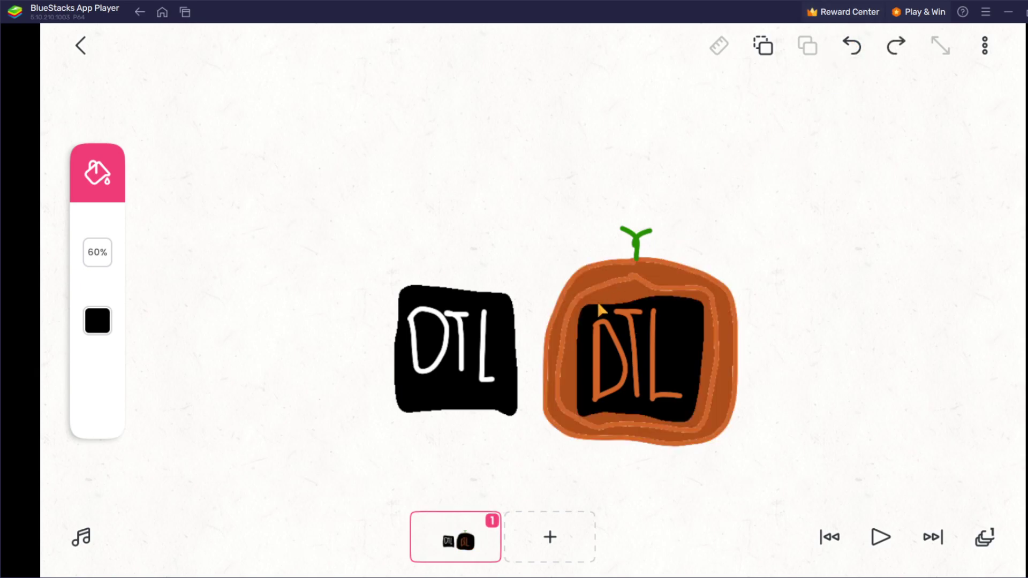
pyautogui.click(619, 297)
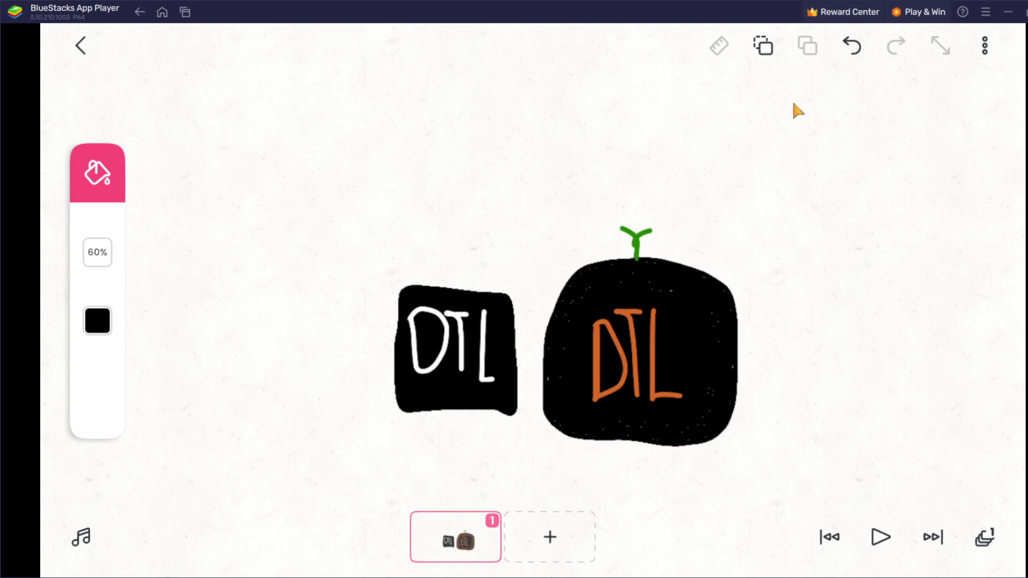
pyautogui.click(852, 47)
pyautogui.click(630, 291)
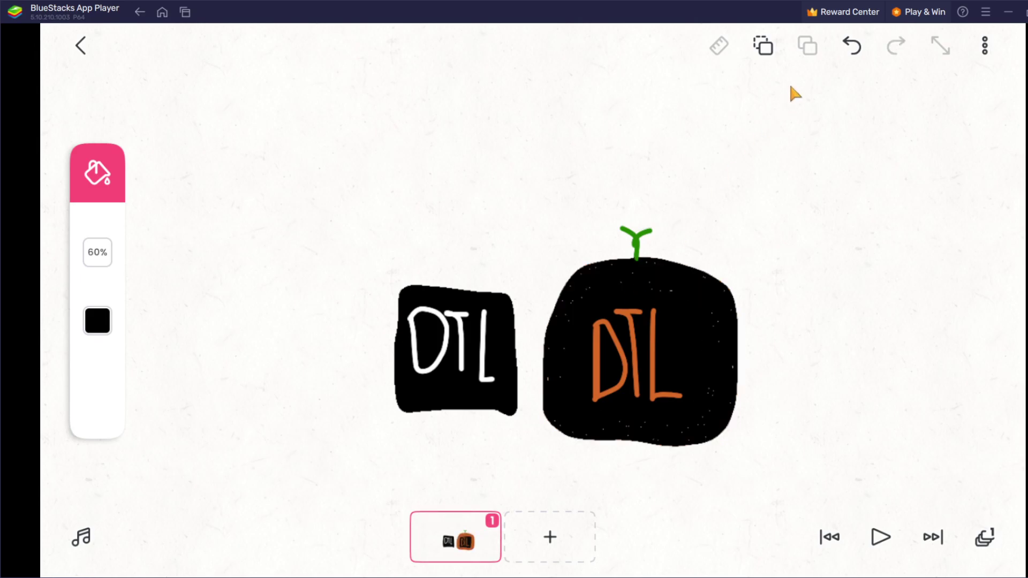
pyautogui.click(849, 51)
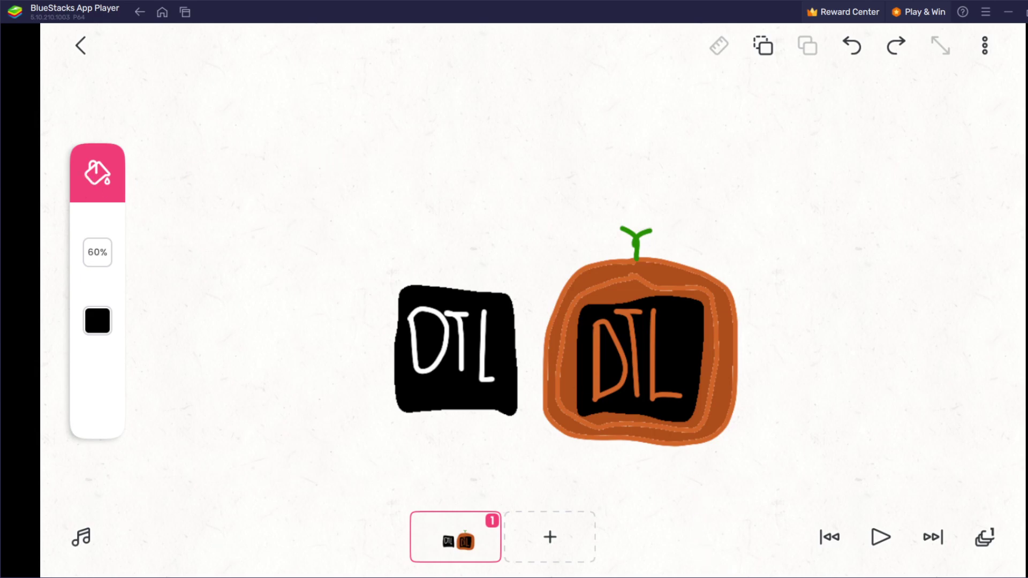
# - Try a black background fill and undo it, keeping the canvas white
pyautogui.click(771, 436)
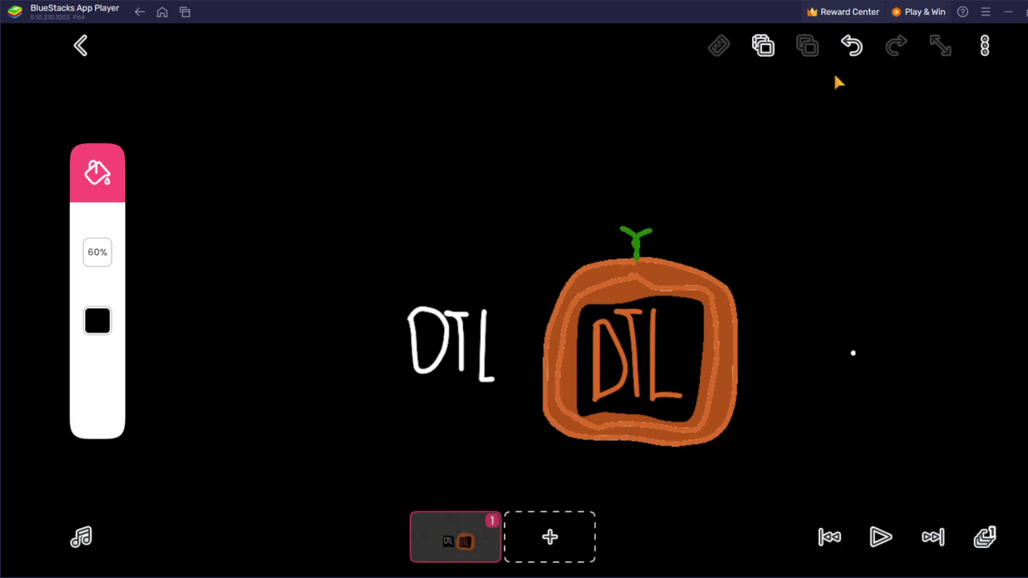
pyautogui.click(851, 45)
pyautogui.click(99, 170)
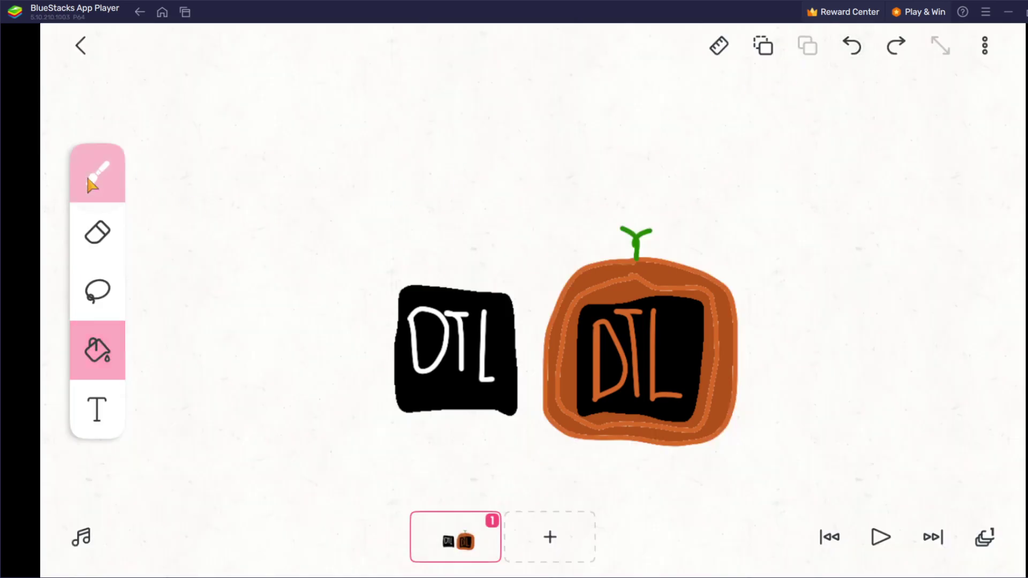